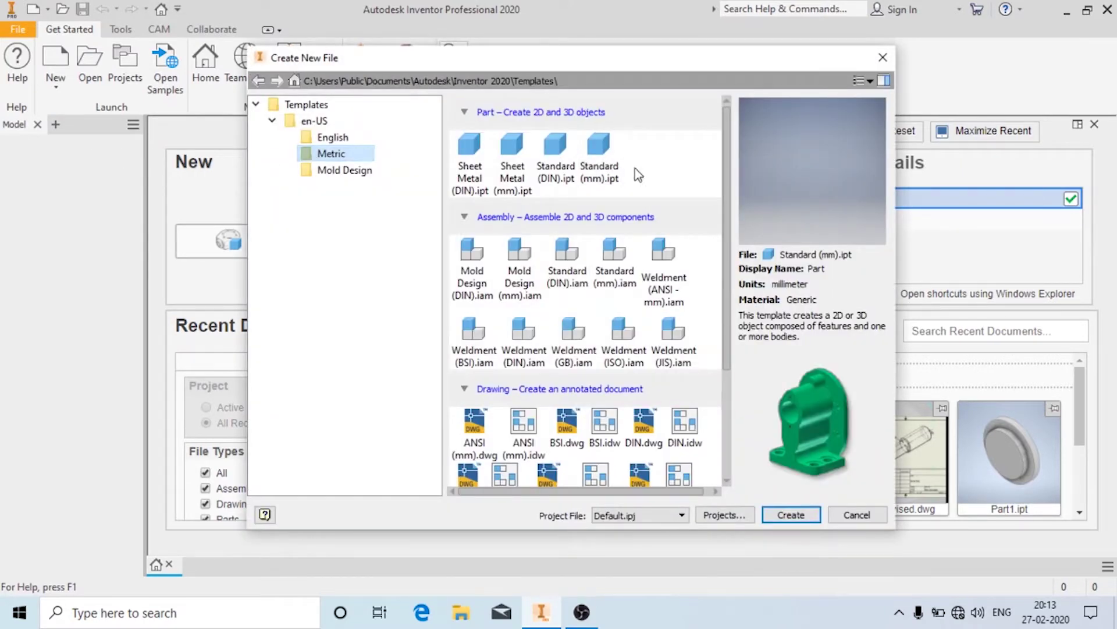
- Choose the metric Standard (mm) part template for a new part
click(599, 164)
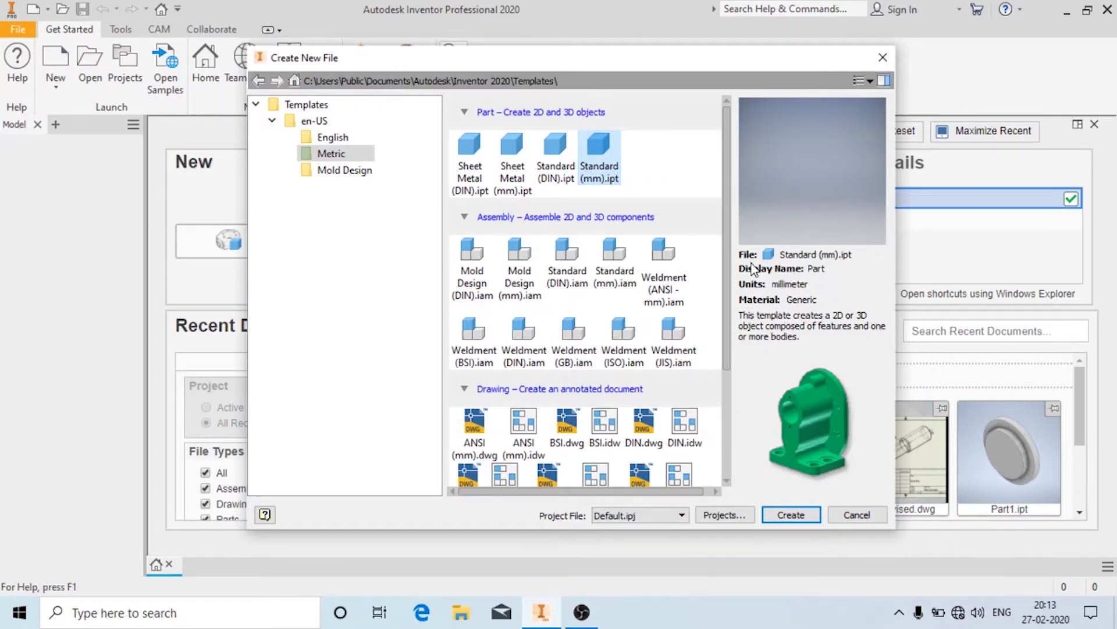
- Create the part and start a 2D sketch on the horizontal XZ plane
click(790, 515)
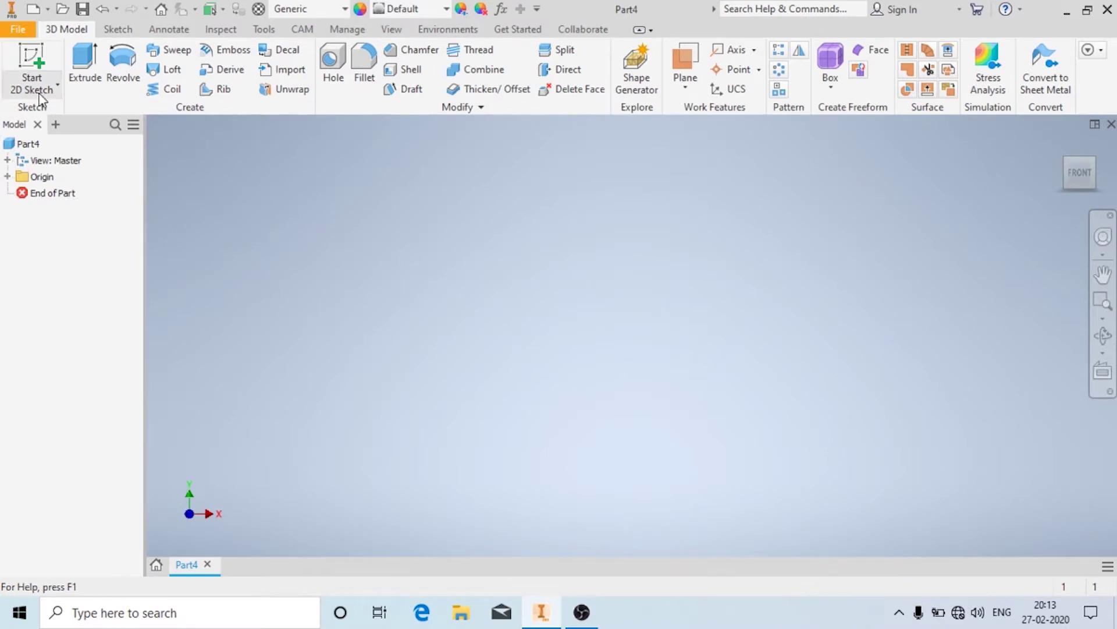
click(35, 88)
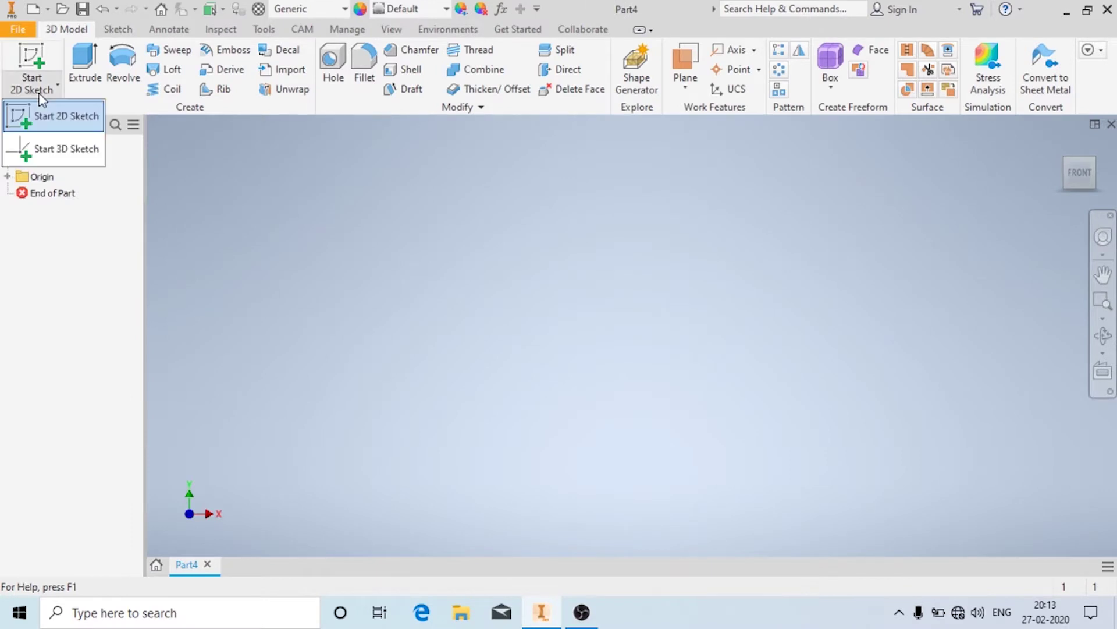
click(51, 117)
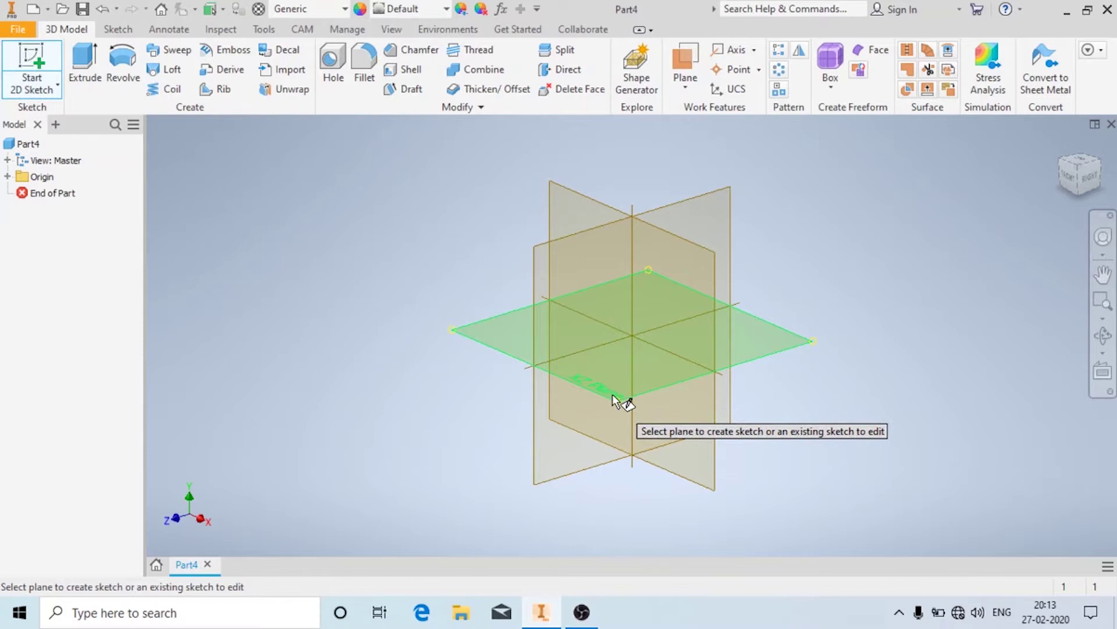
click(614, 401)
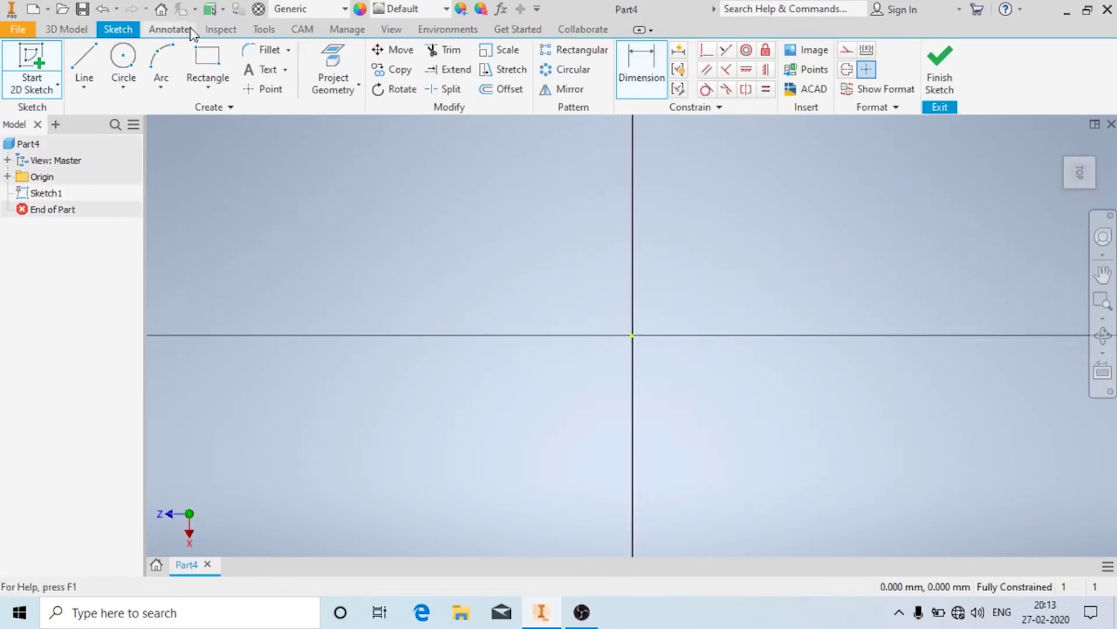
- Draw a circle at the origin, dimension its diameter to 100, and finish the sketch
click(122, 54)
click(633, 334)
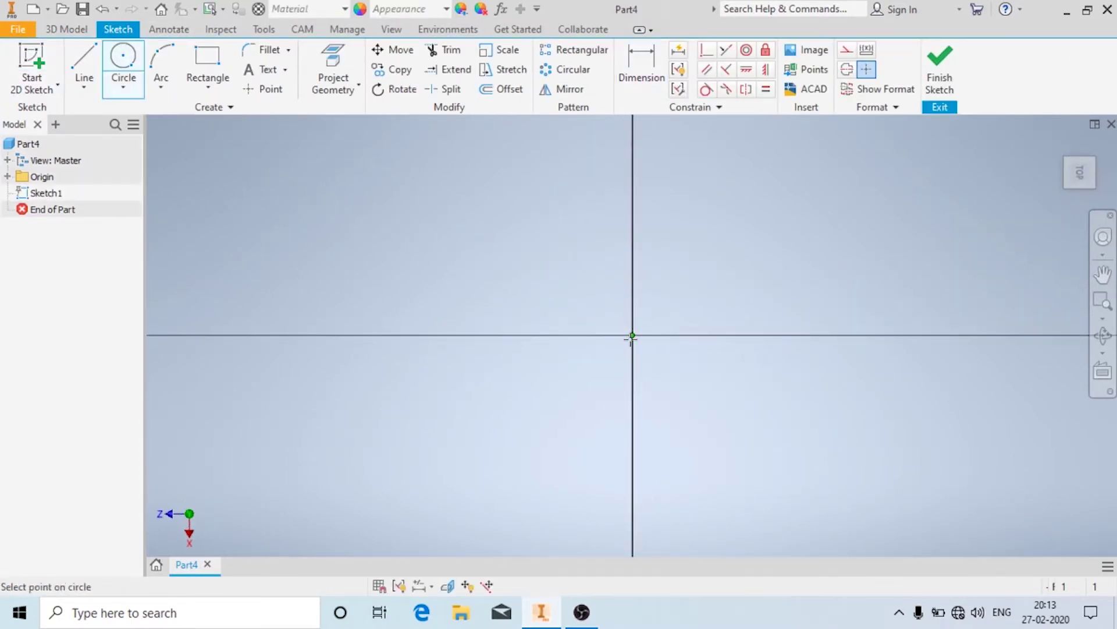
click(852, 458)
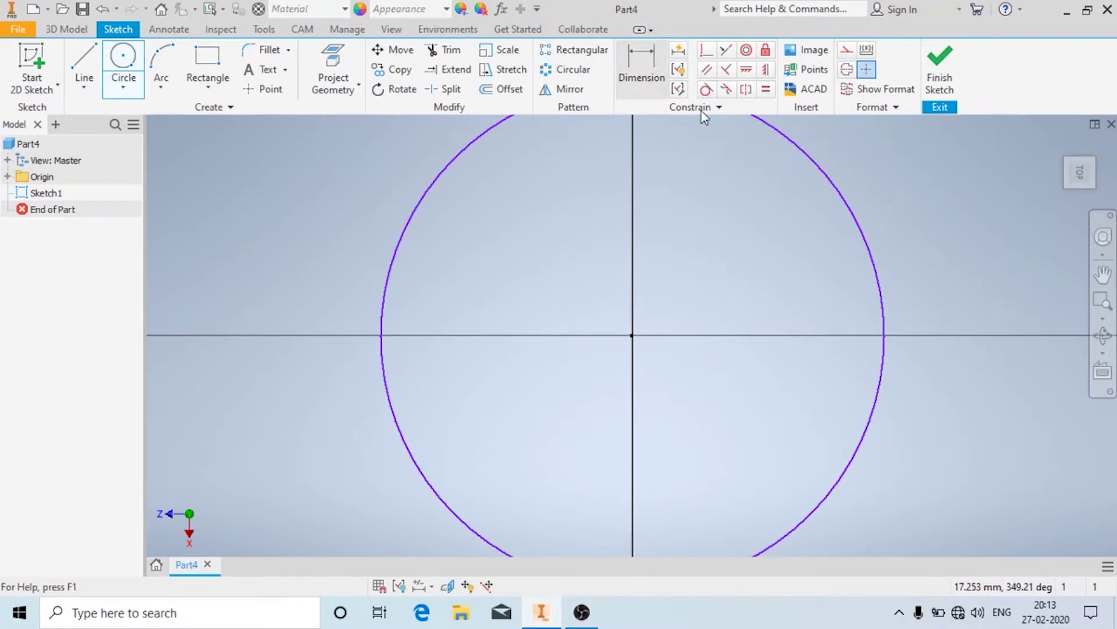
click(642, 66)
click(822, 177)
click(791, 194)
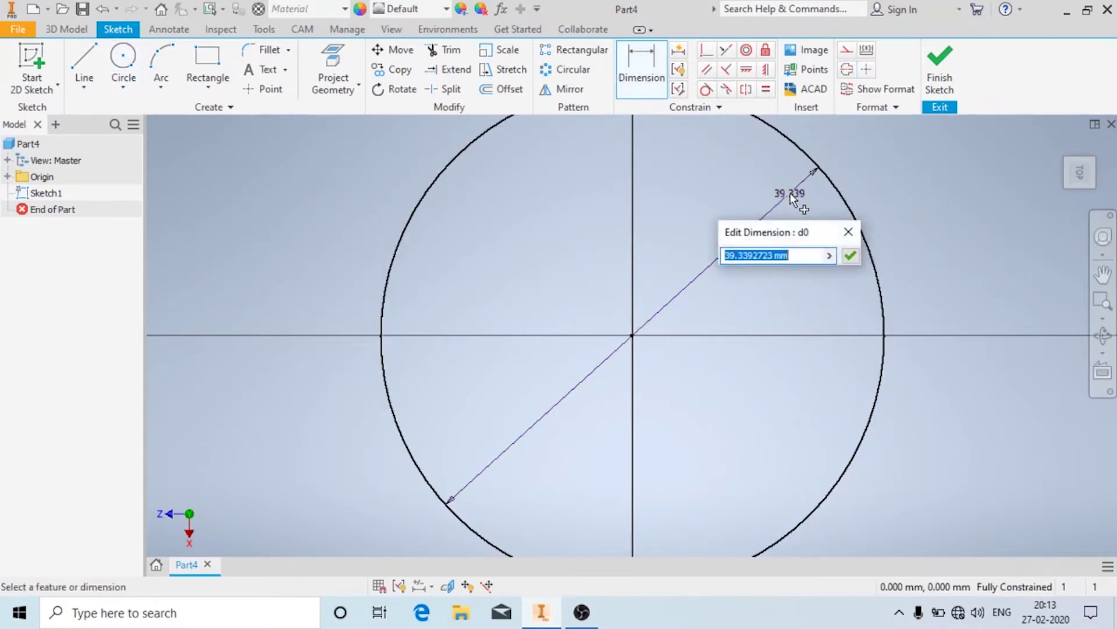
text(100)
key(Return)
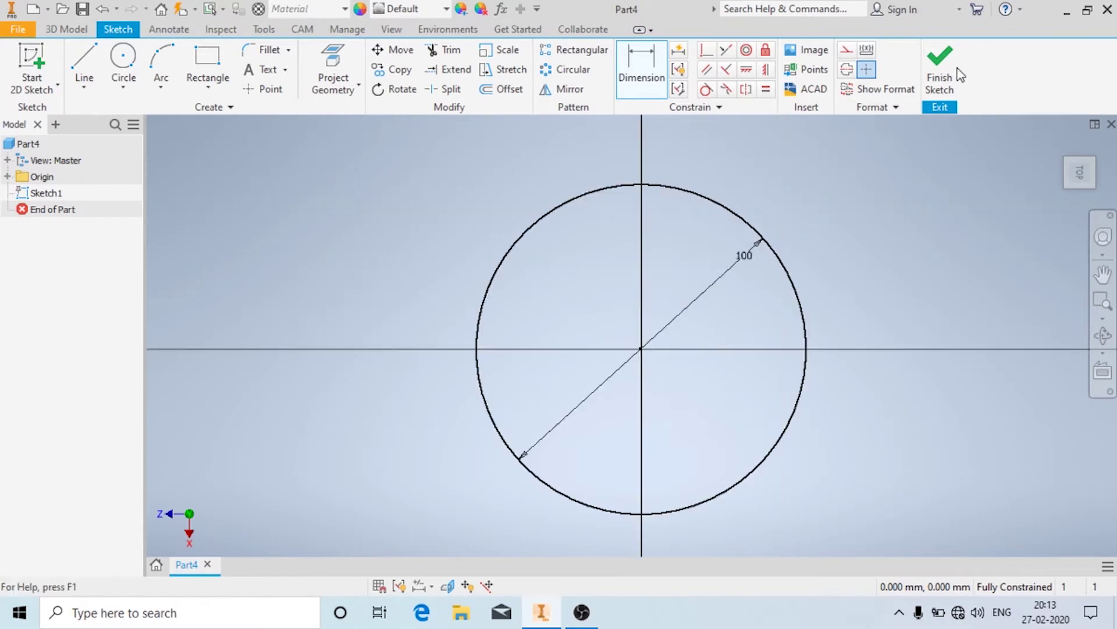
click(940, 70)
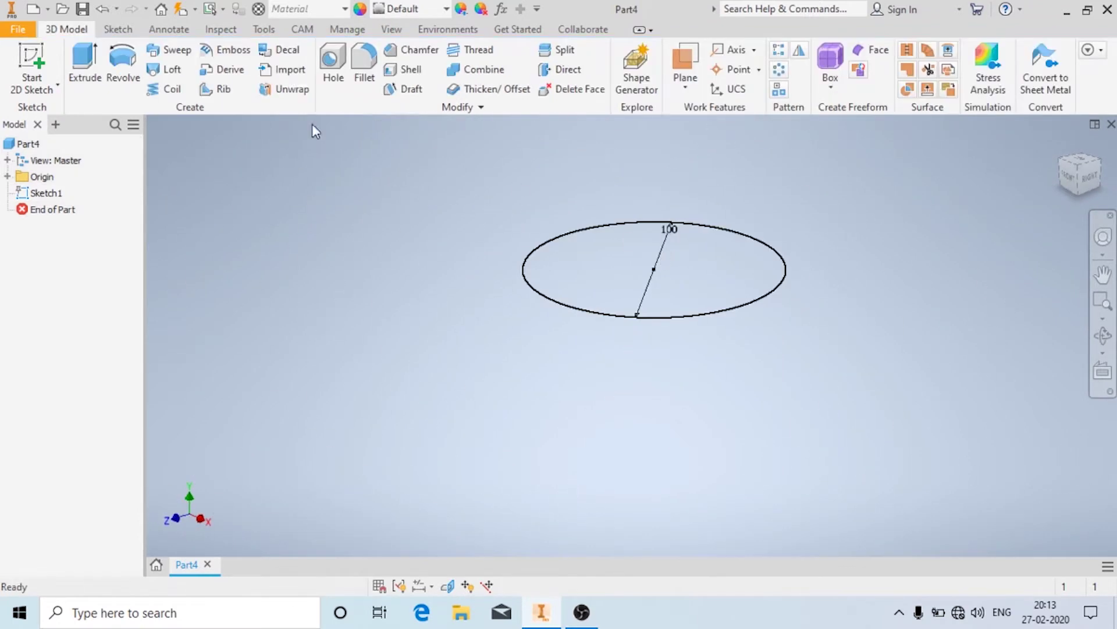
- Start a second 2D sketch on the same horizontal plane
click(48, 94)
click(54, 124)
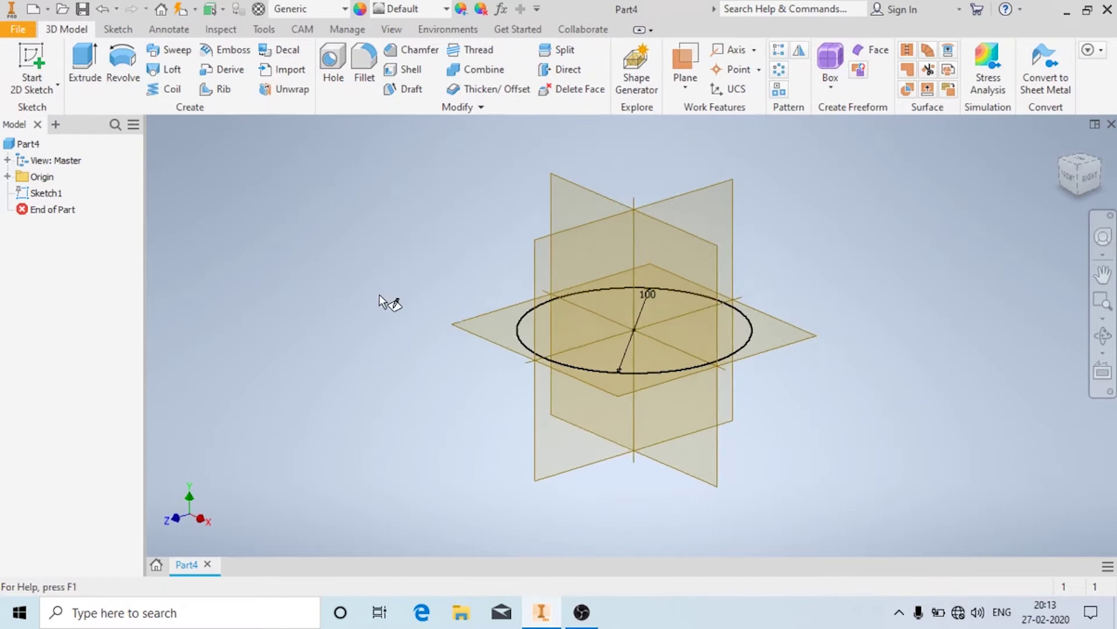
click(493, 341)
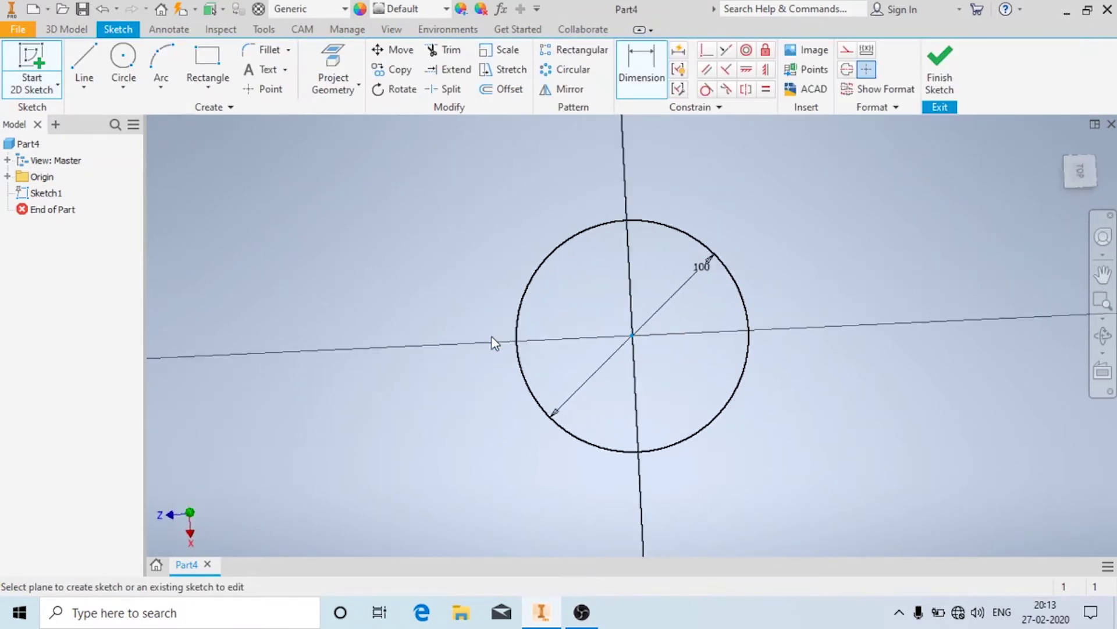
- Draw a 50 mm line from the circle centre at 135 degrees
click(85, 62)
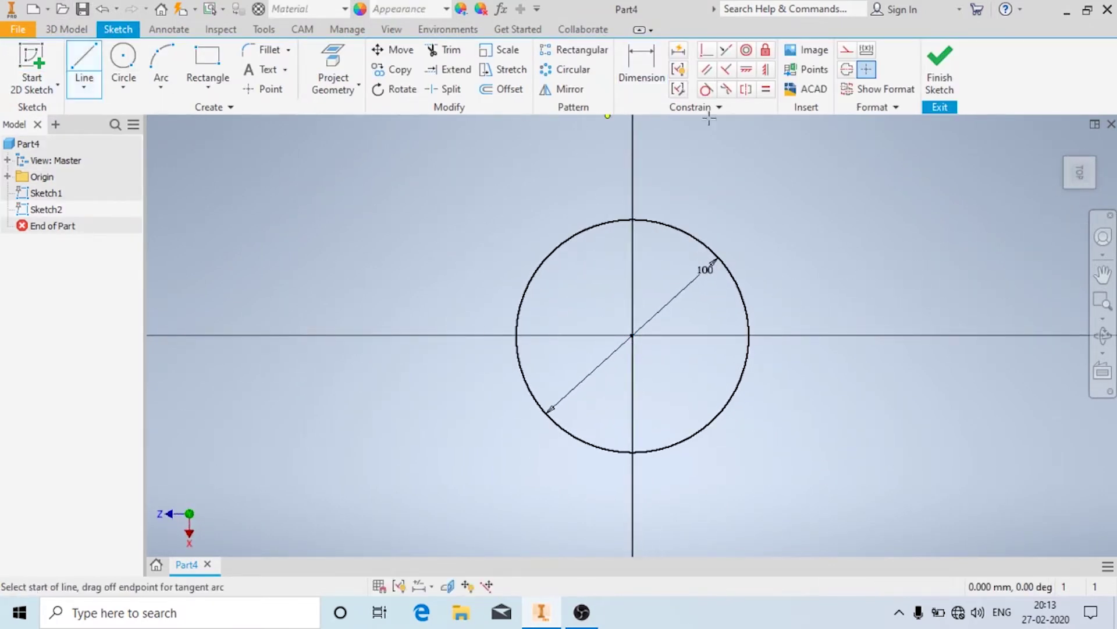
click(632, 335)
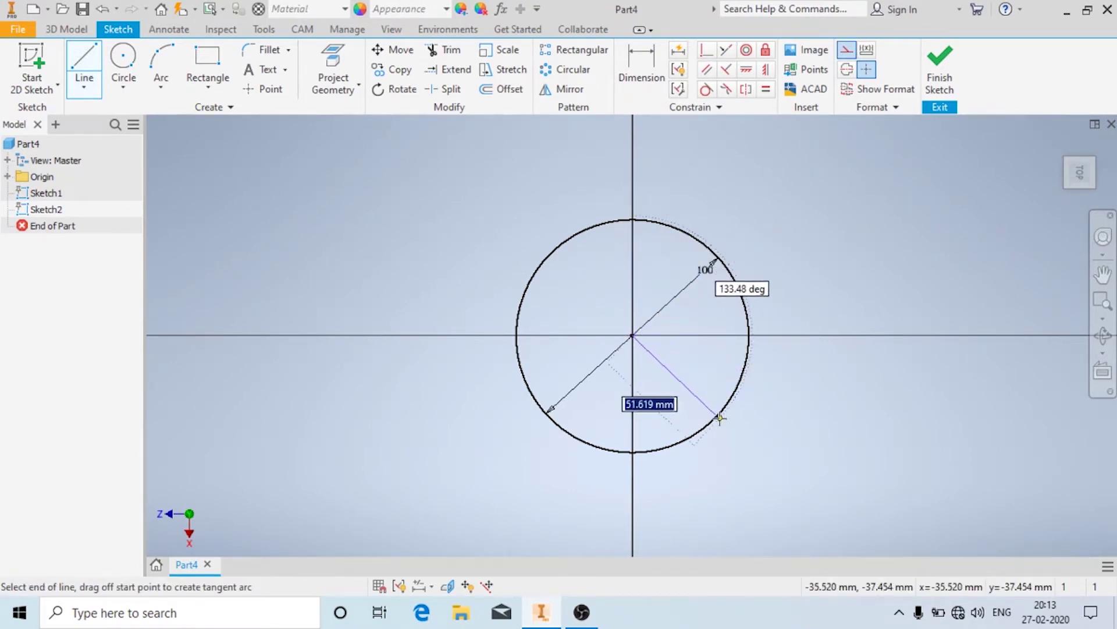
key(Tab)
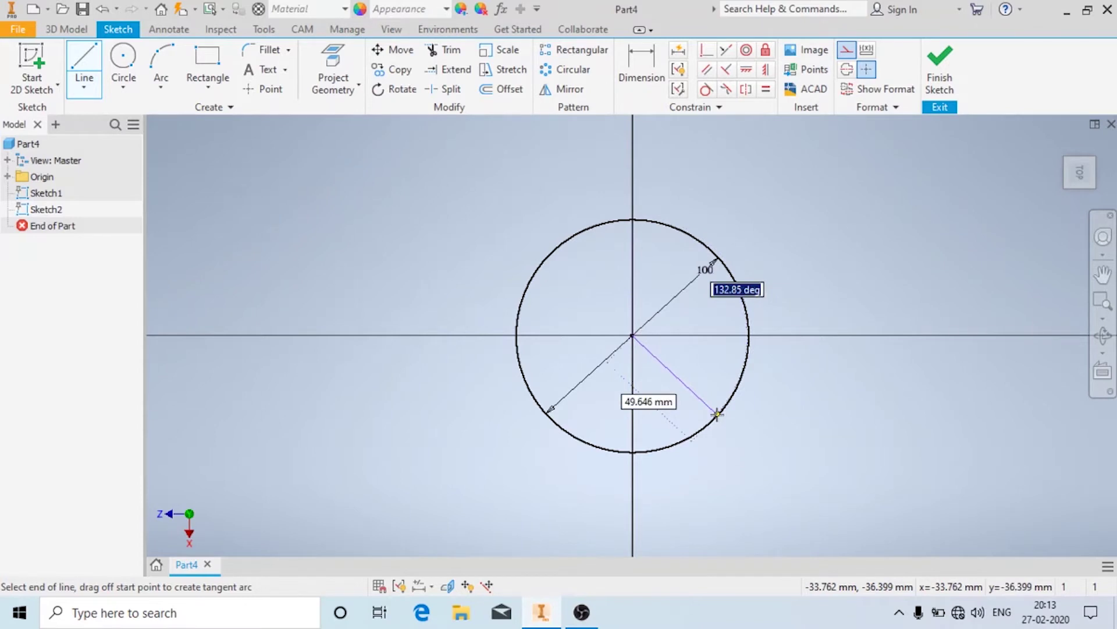
text(135)
key(Tab)
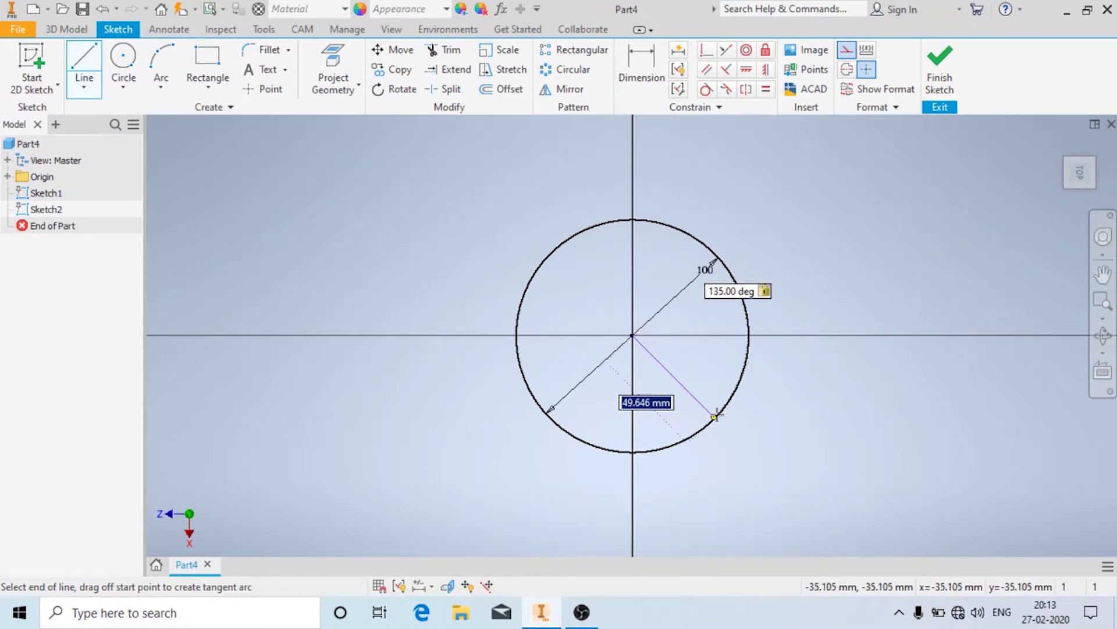
text(50)
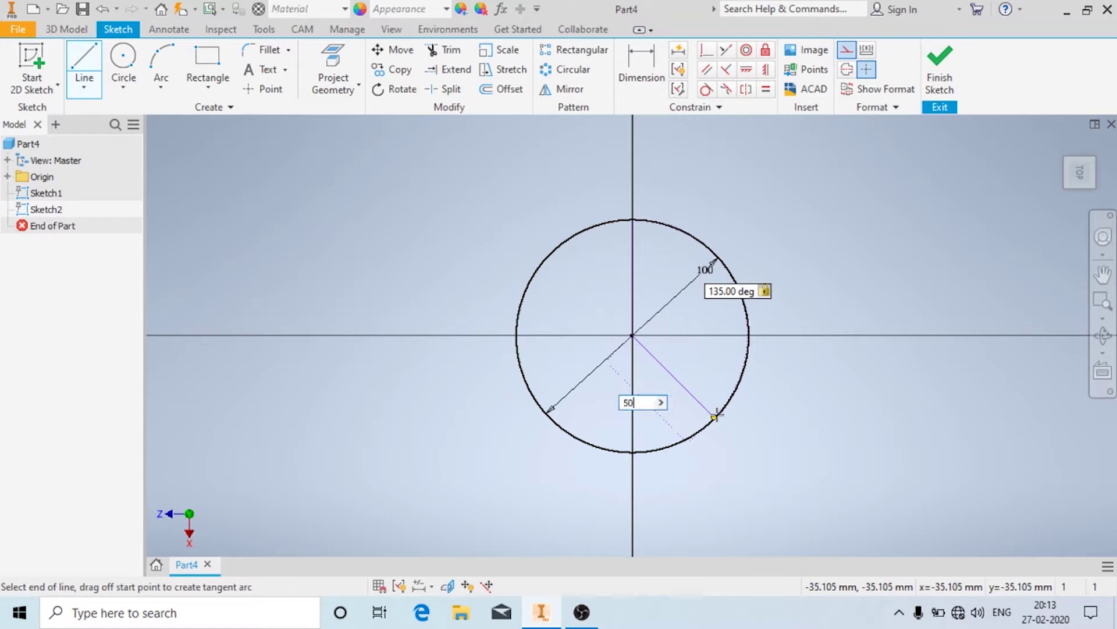
key(Tab)
key(Return)
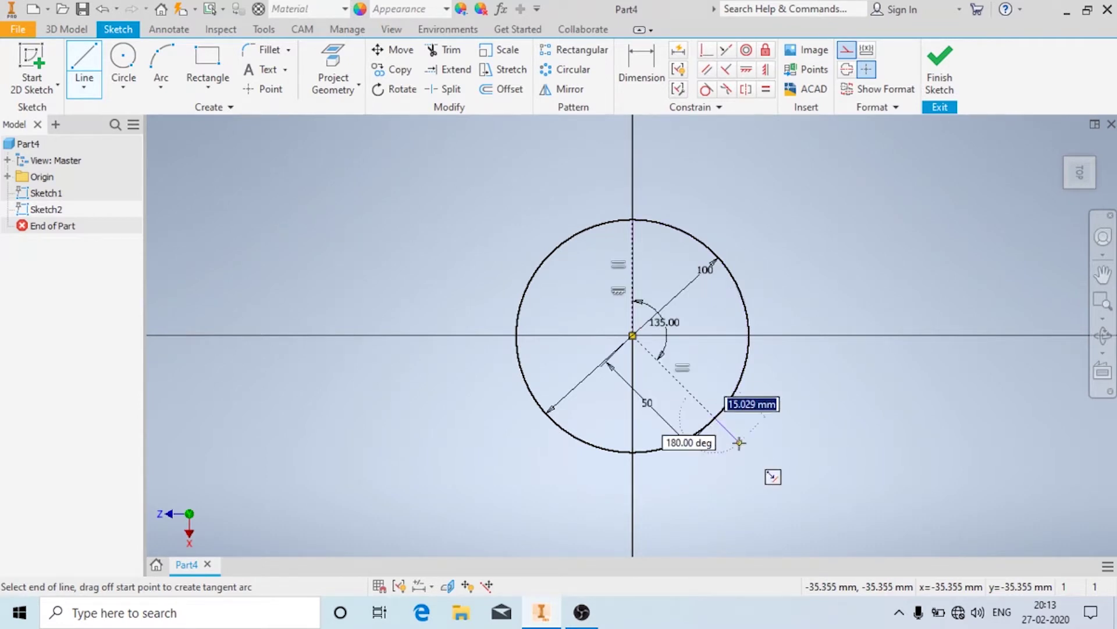
key(Escape)
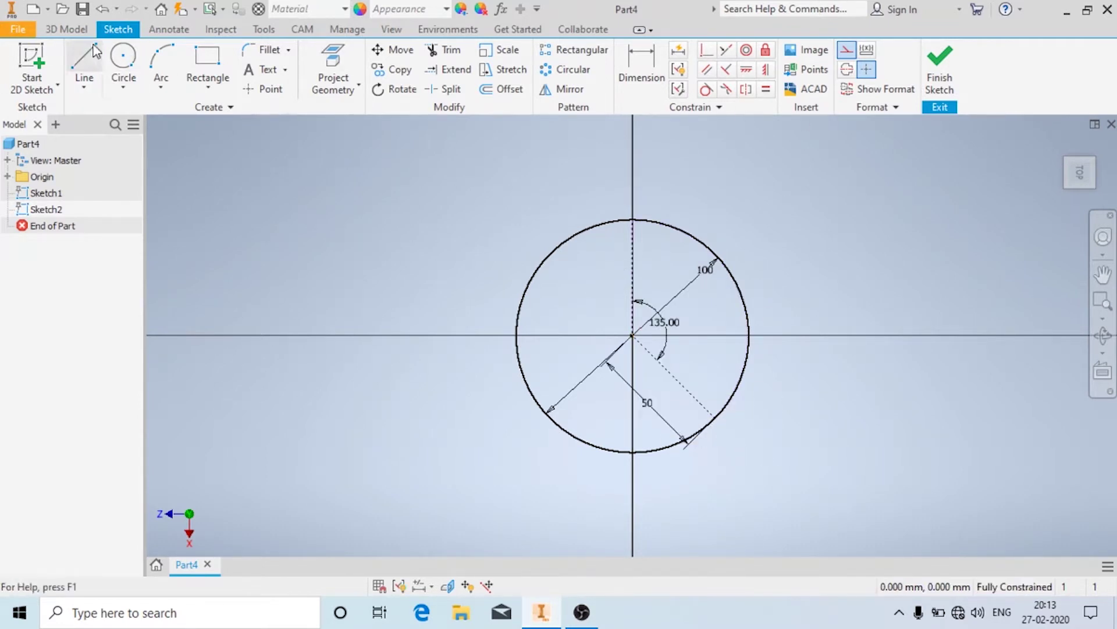
- Draw a 5 mm line starting where the radial line meets the circle
click(83, 63)
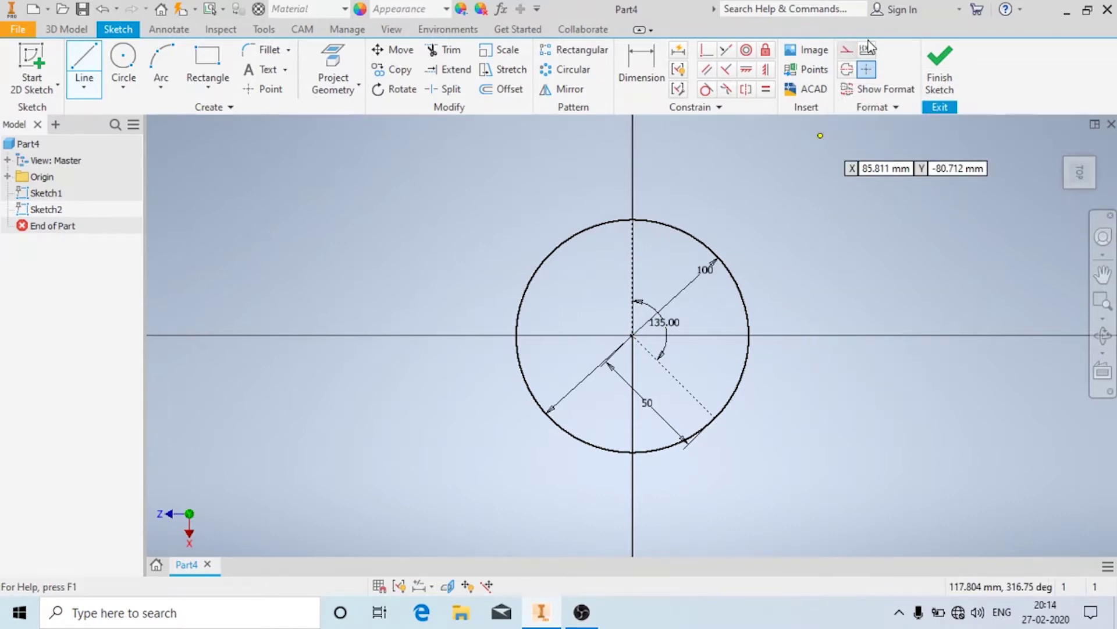
click(716, 418)
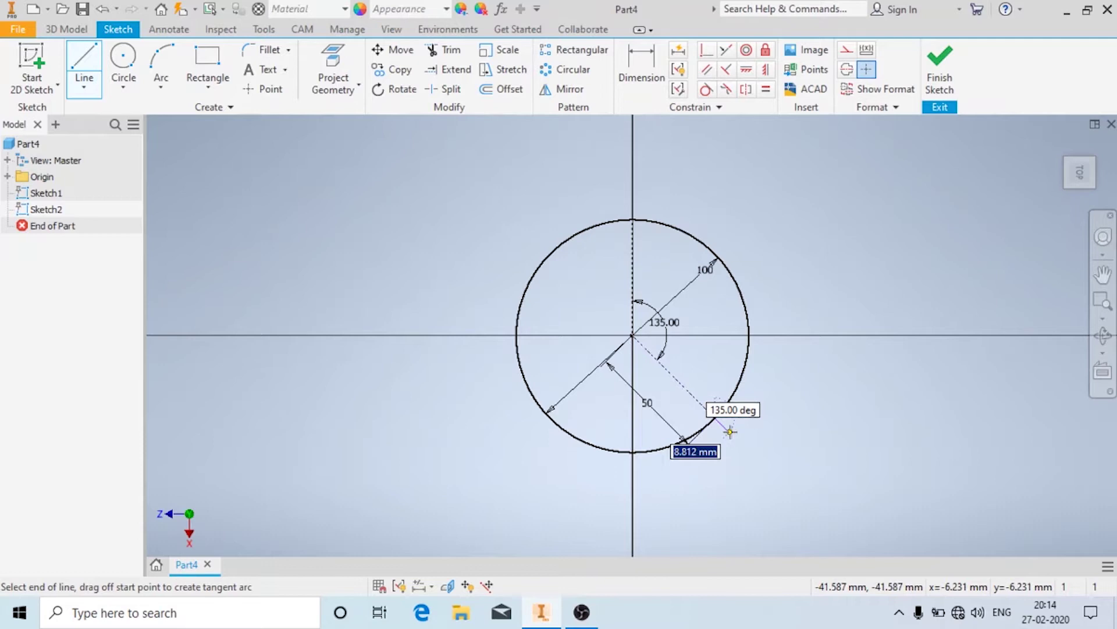
text(5)
key(Tab)
key(Return)
key(Escape)
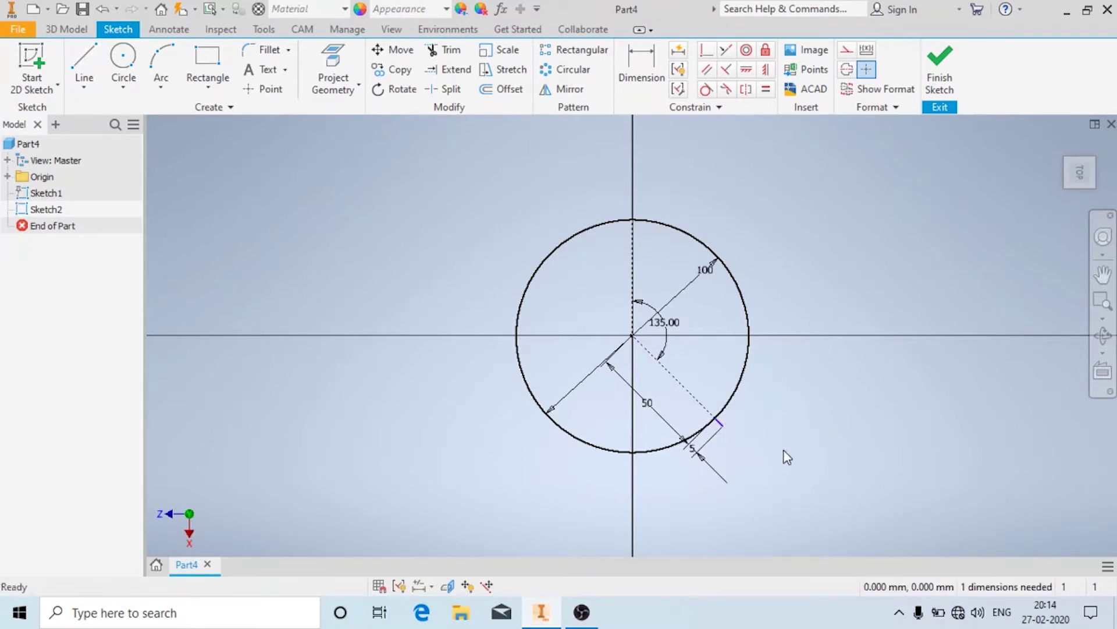
scroll(720, 422, down, 3)
- Add a 3.536 dimension to the short line to fully constrain the sketch
click(641, 76)
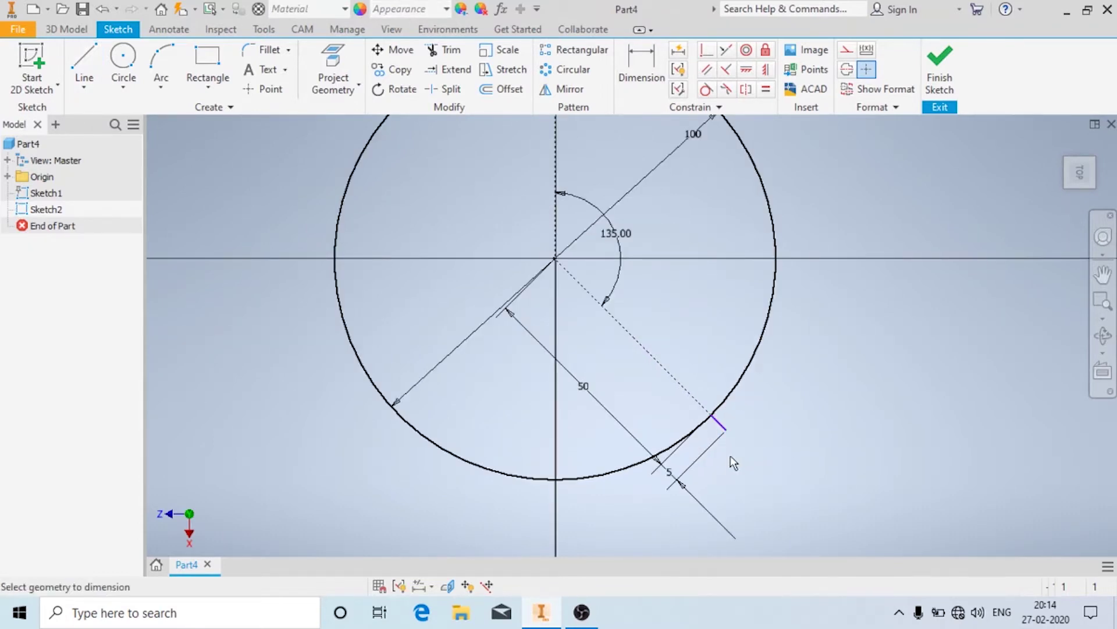
click(745, 407)
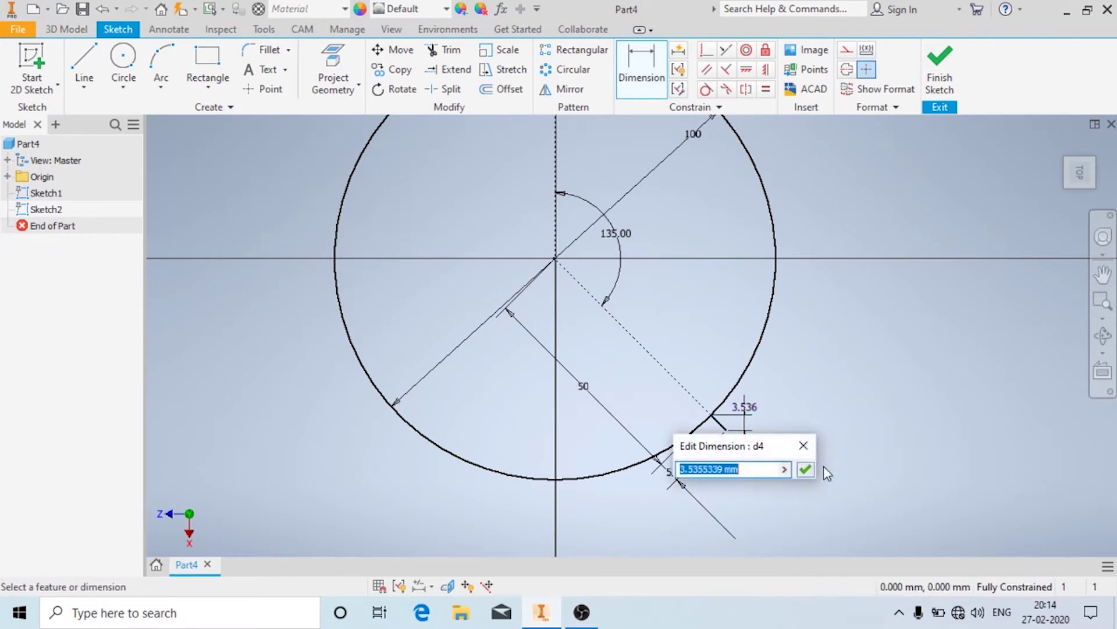
click(808, 468)
key(Escape)
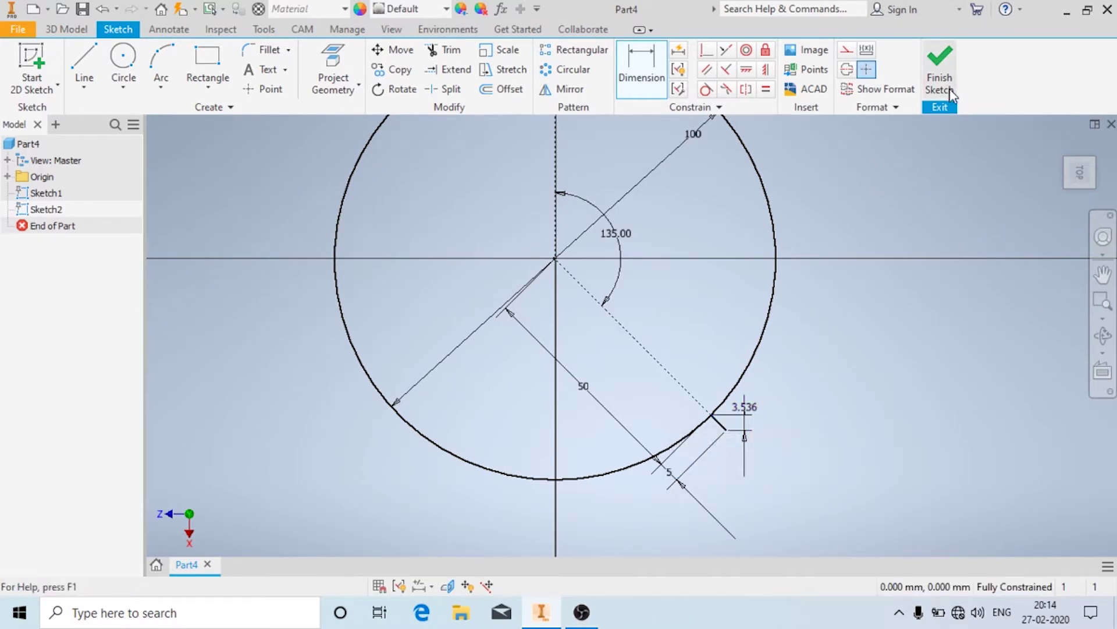
- Finish the sketch and preview a surface sweep of the short line along the circle
click(940, 79)
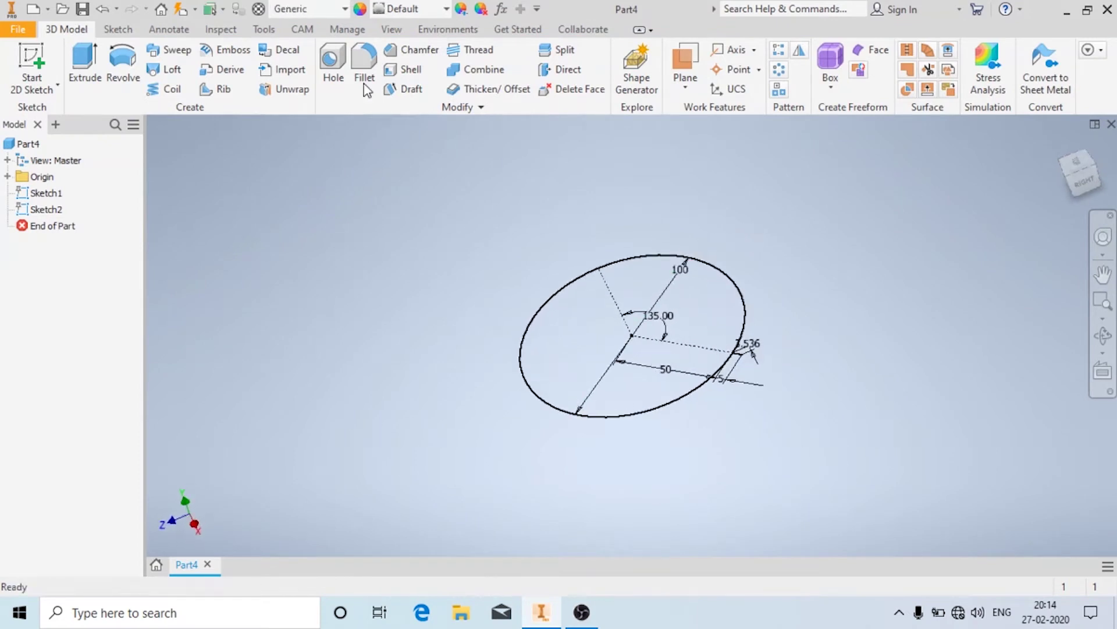
click(165, 58)
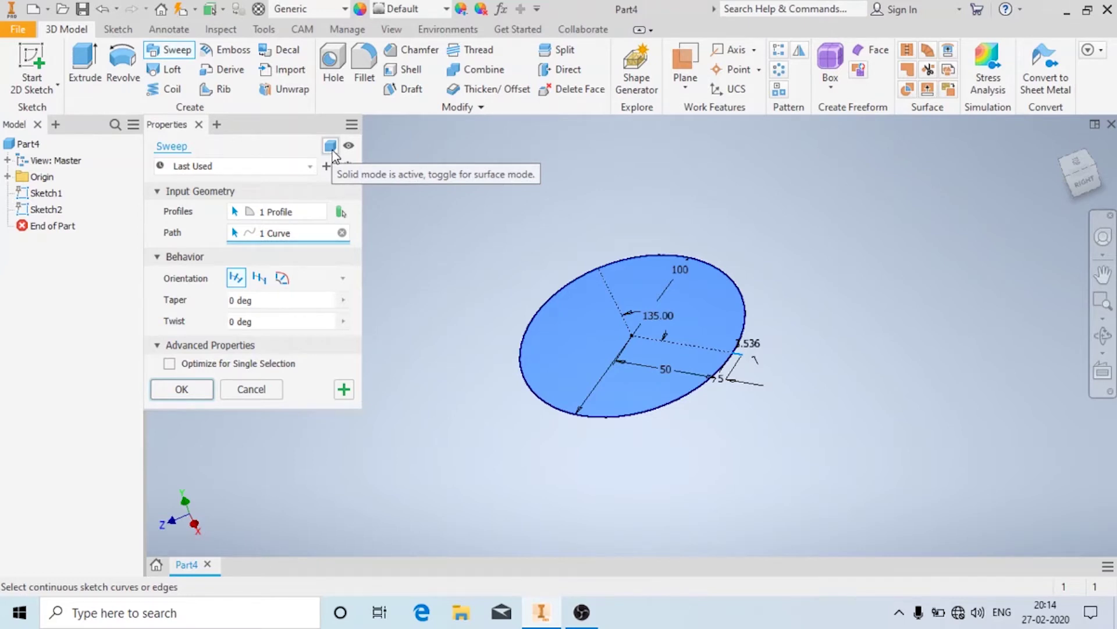
click(330, 147)
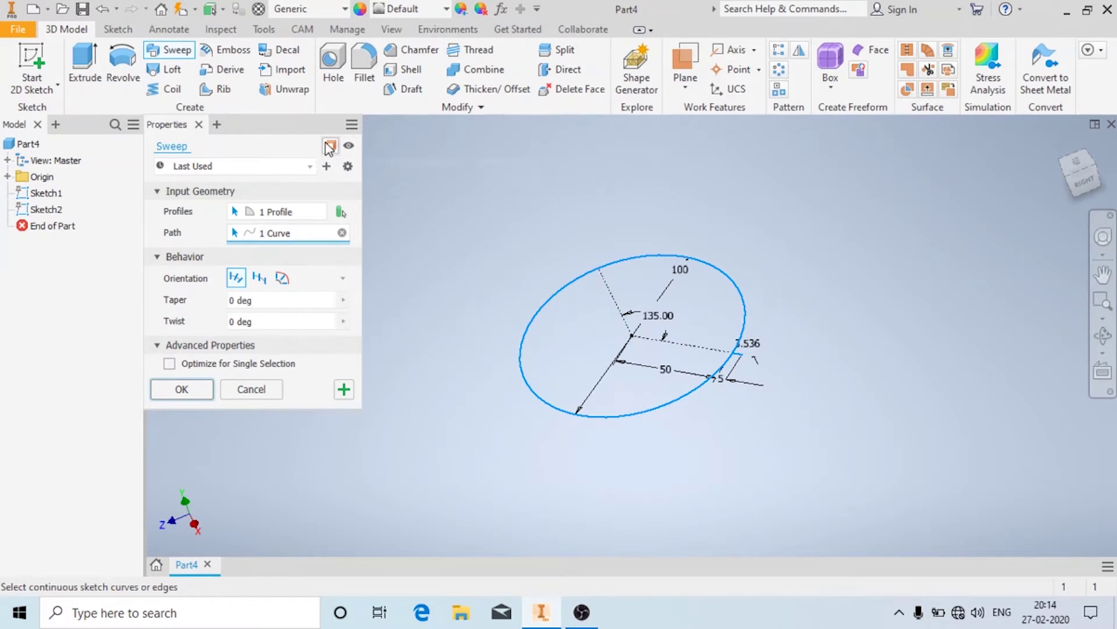
click(320, 213)
click(342, 232)
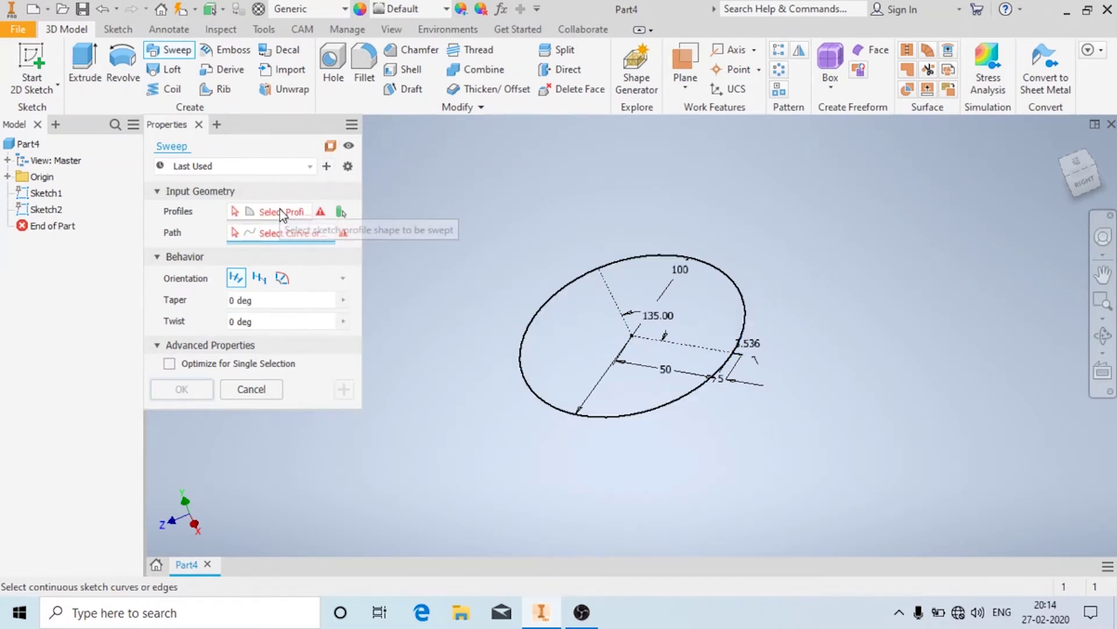
scroll(736, 349, up, 5)
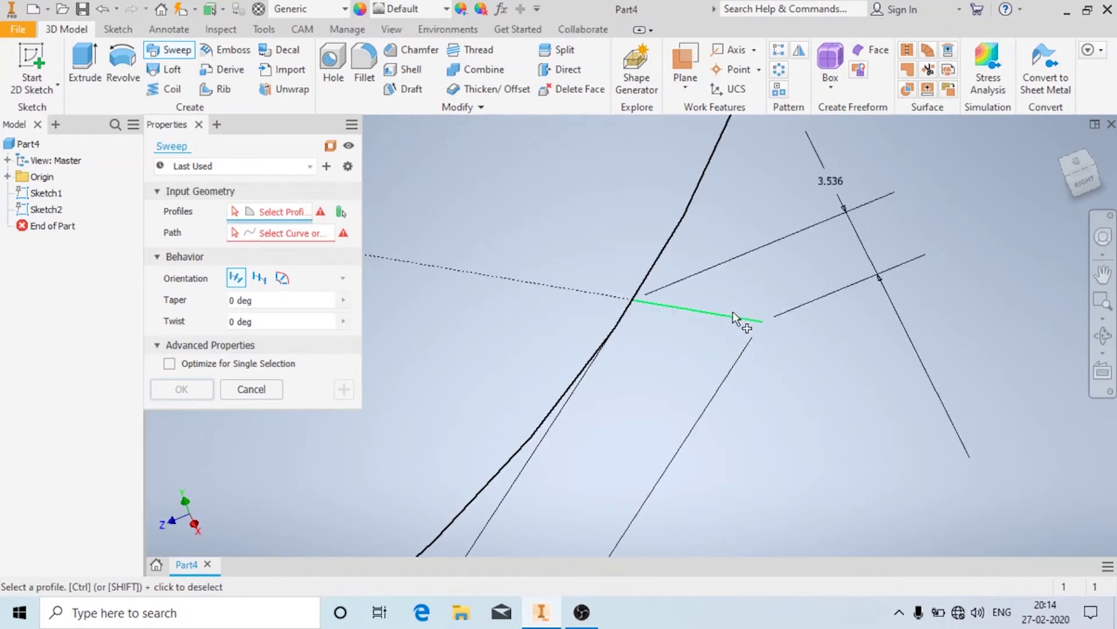
click(733, 316)
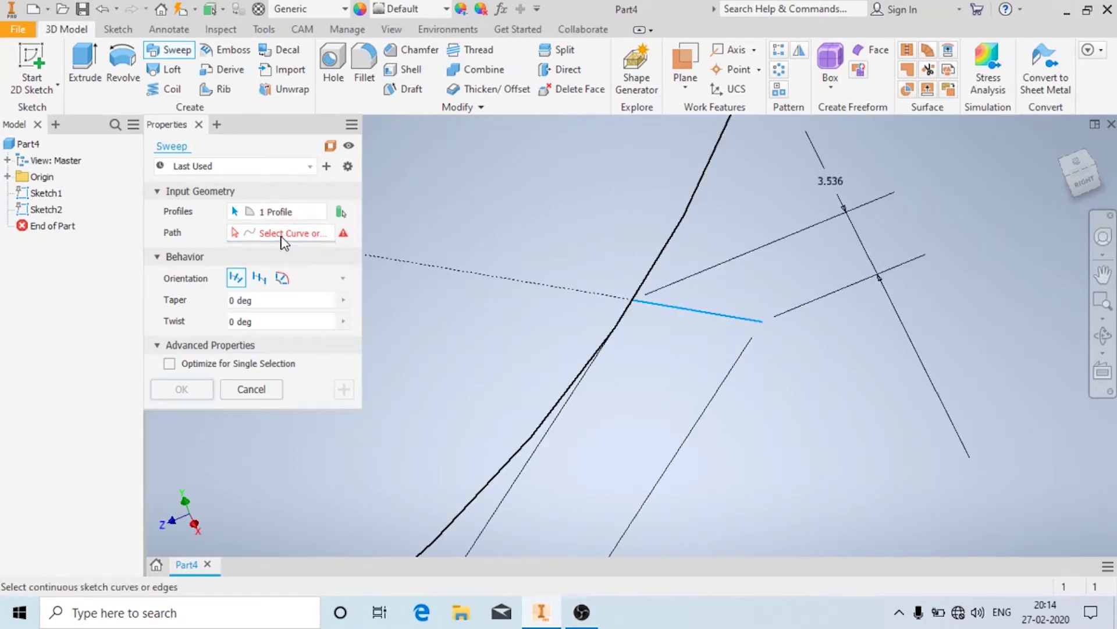
click(670, 243)
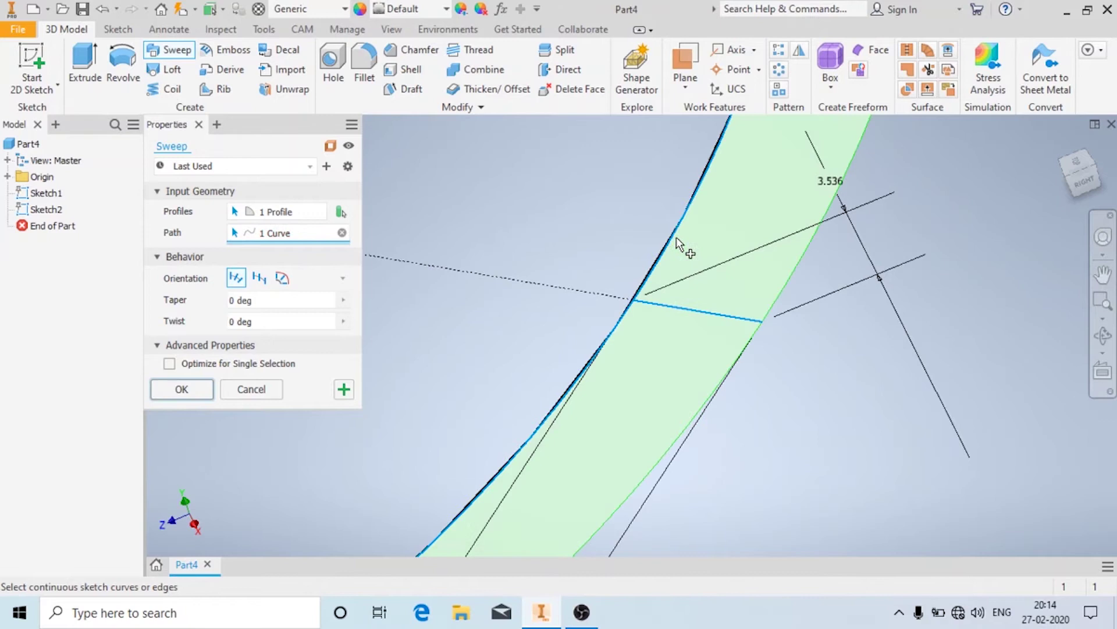
scroll(671, 243, down, 5)
- Set the sweep twist to 7200 degrees, inspect the preview, and create SweepSrf1
click(237, 319)
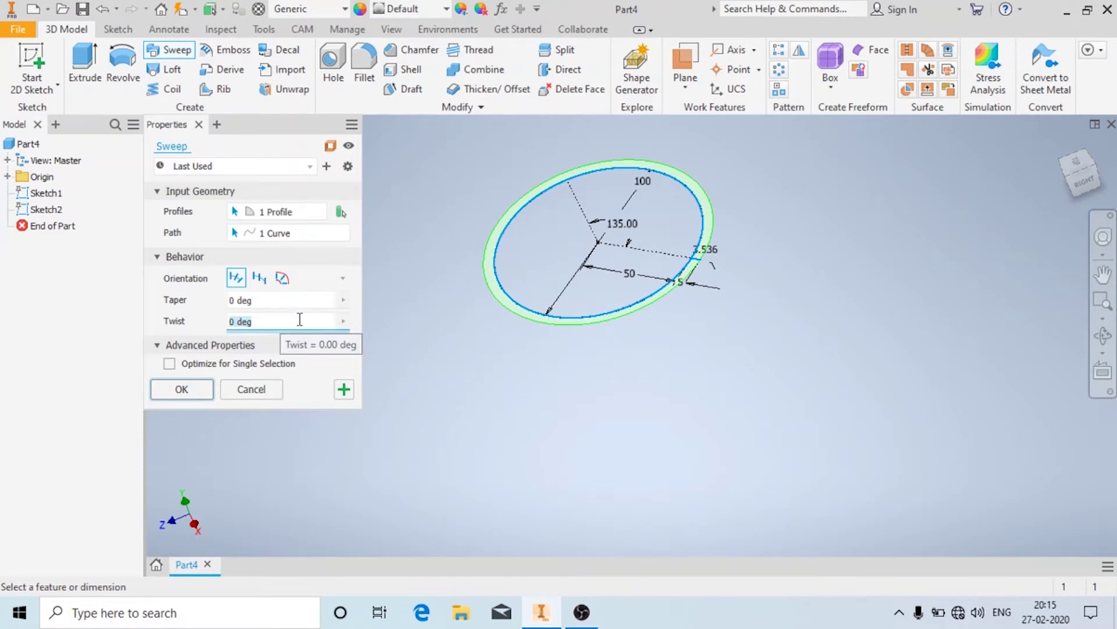
text(360)
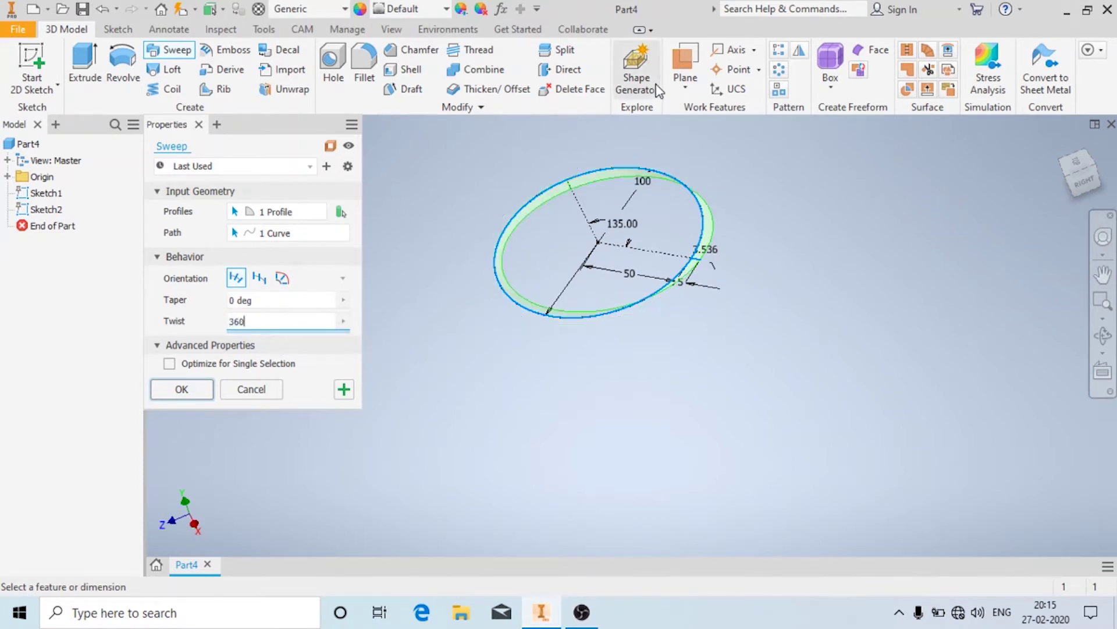
scroll(561, 170, down, 5)
scroll(602, 250, up, 5)
mouse_move(611, 262)
shift+middle_down()
mouse_move(623, 292)
mouse_move(651, 292)
shift+middle_up()
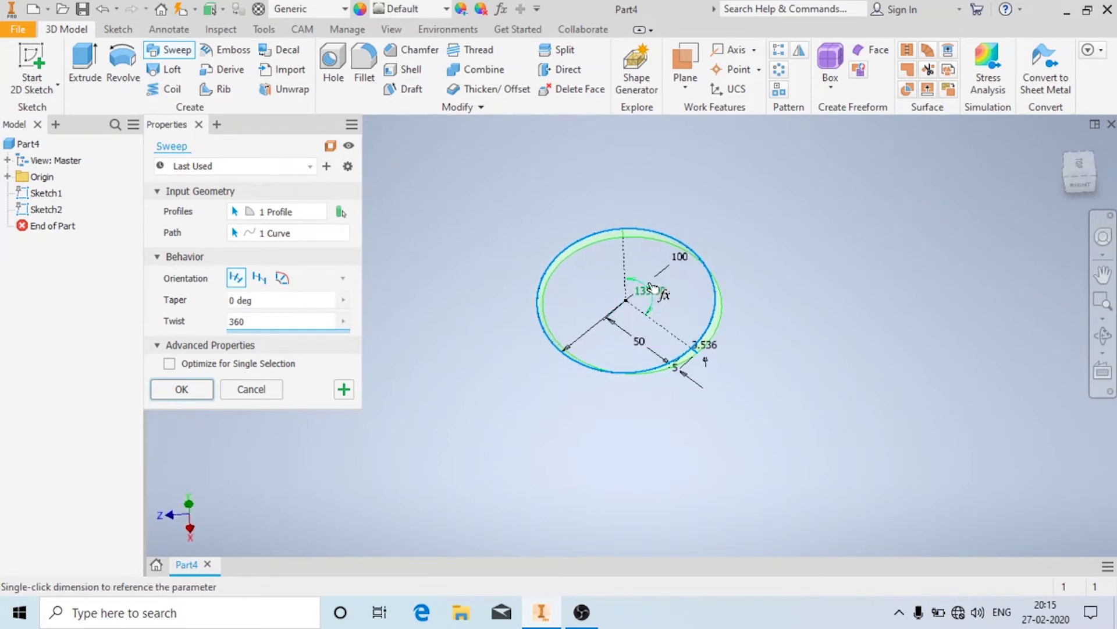
scroll(653, 291, up, 3)
mouse_move(785, 350)
shift+middle_down()
mouse_move(776, 342)
mouse_move(765, 359)
shift+middle_up()
text(0)
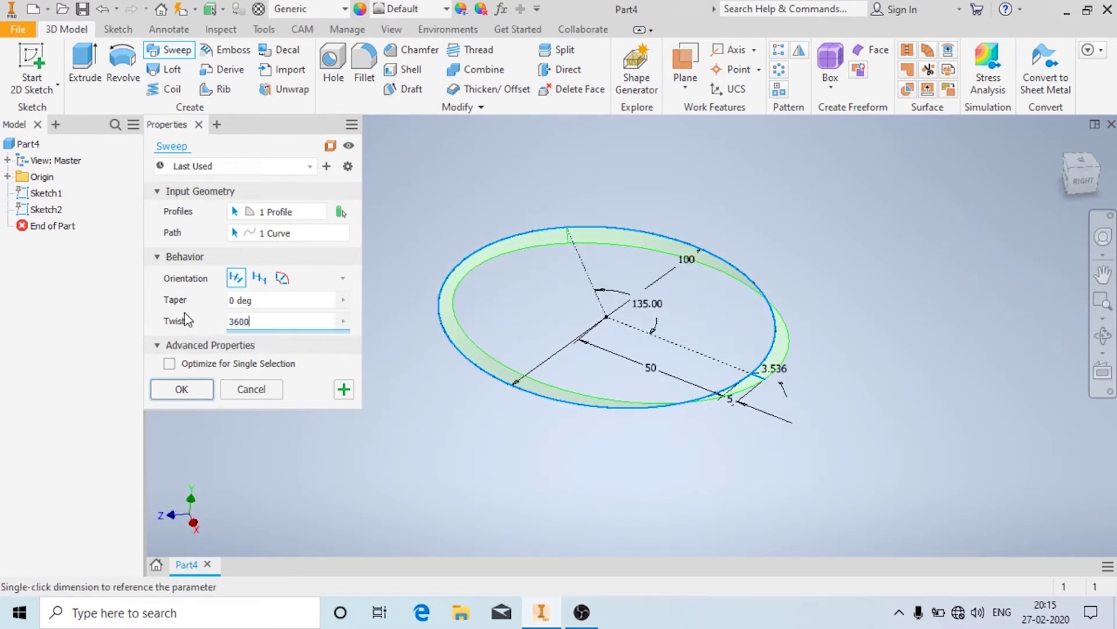
mouse_move(678, 327)
shift+middle_down()
mouse_move(609, 356)
mouse_move(623, 307)
shift+middle_up()
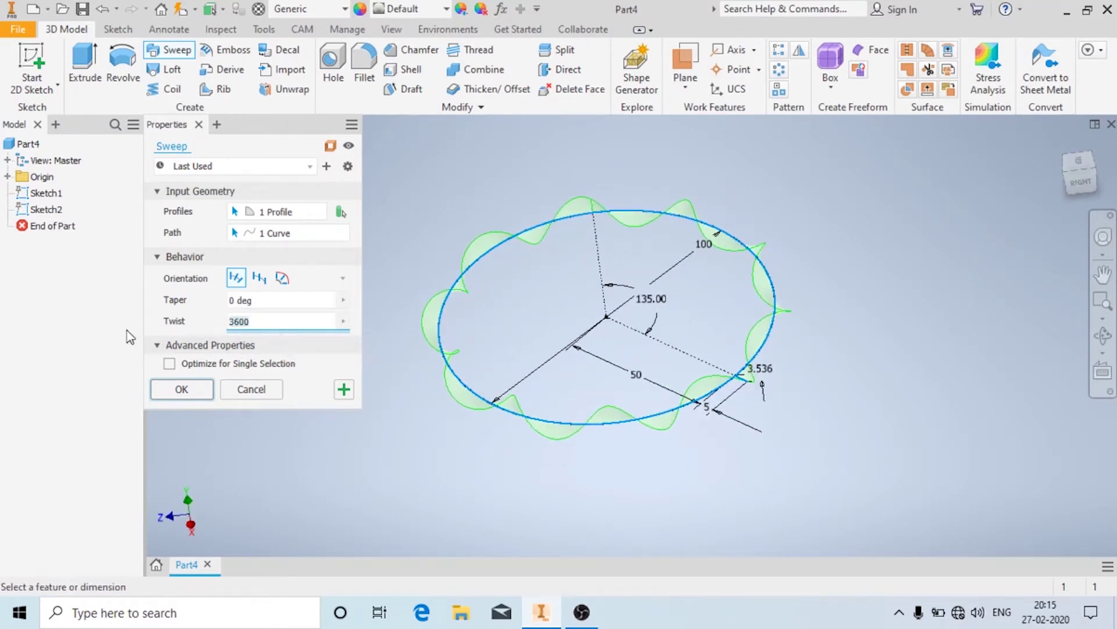
text(7200)
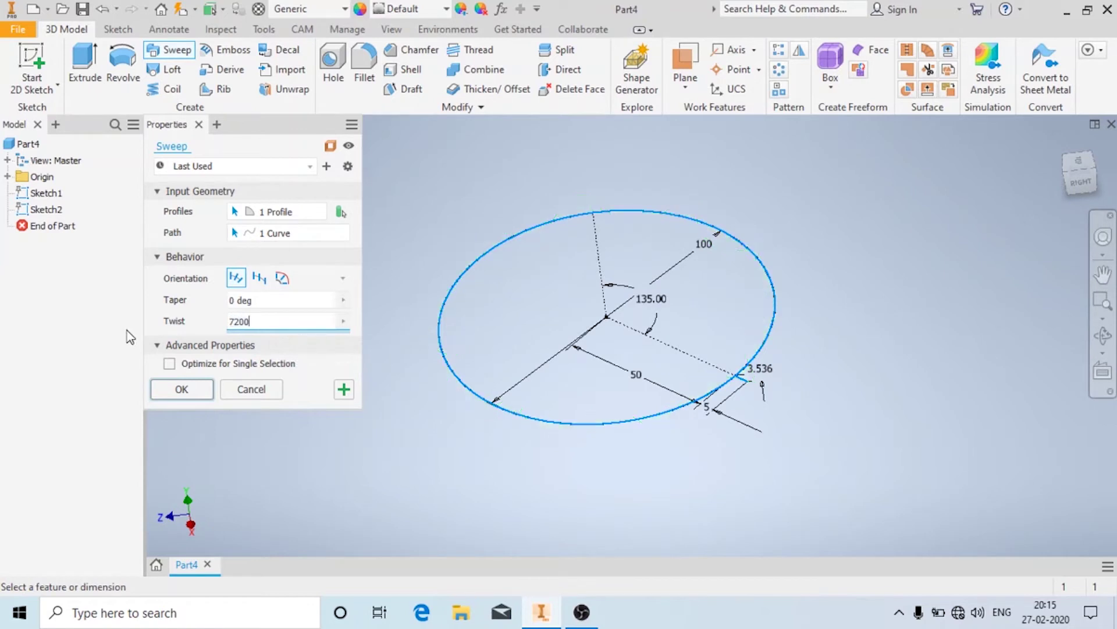
click(192, 392)
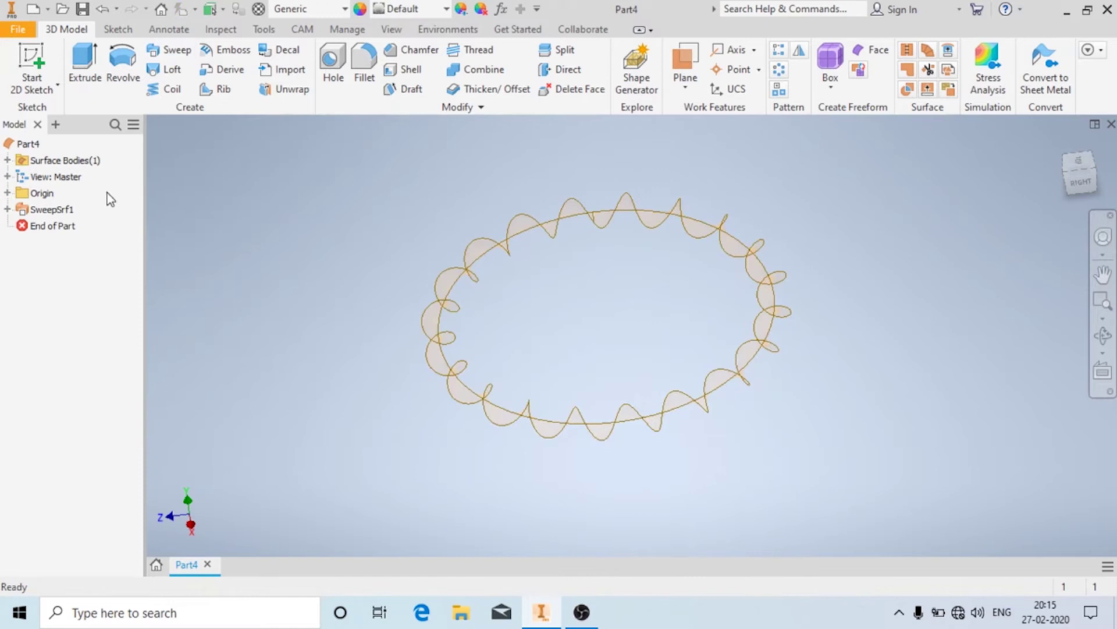
- Start a new 2D sketch on the XZ Plane from the model tree
click(27, 97)
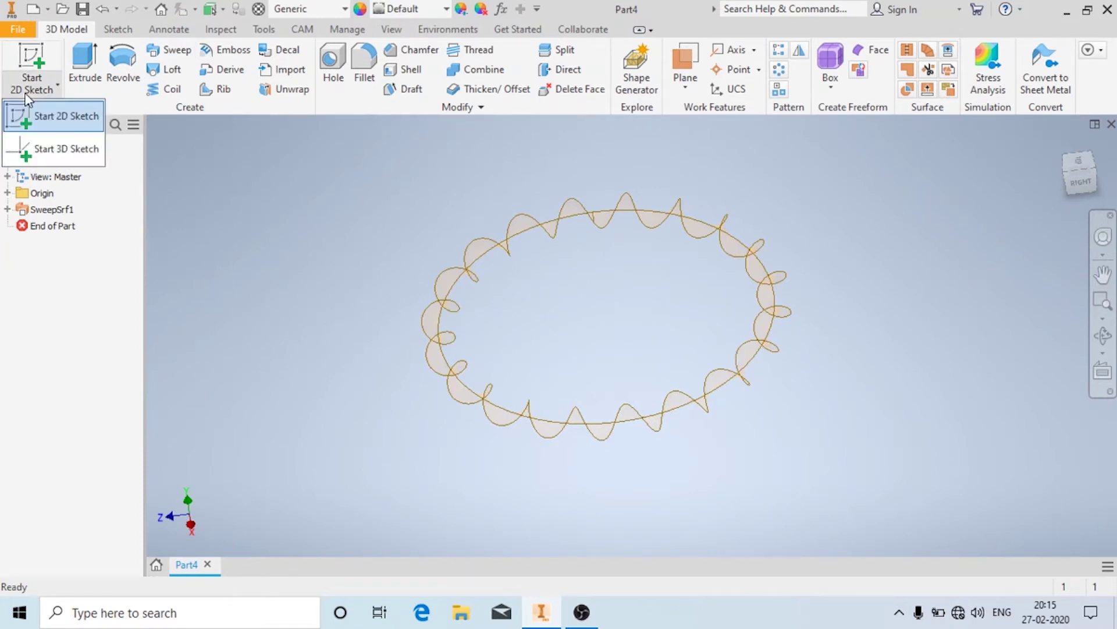
click(119, 162)
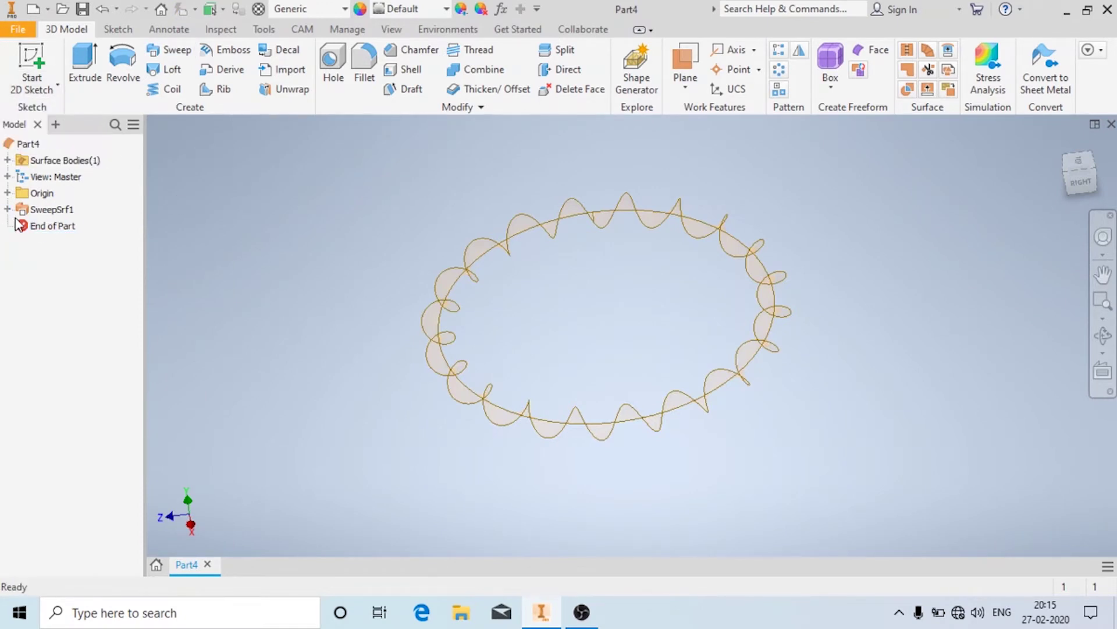
click(28, 83)
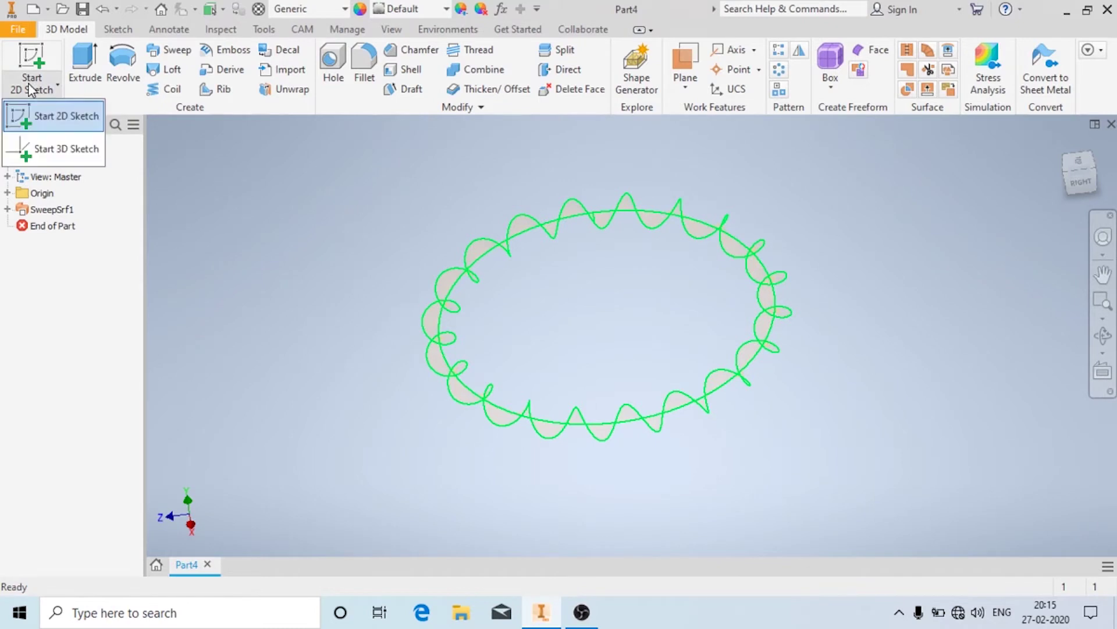
click(78, 128)
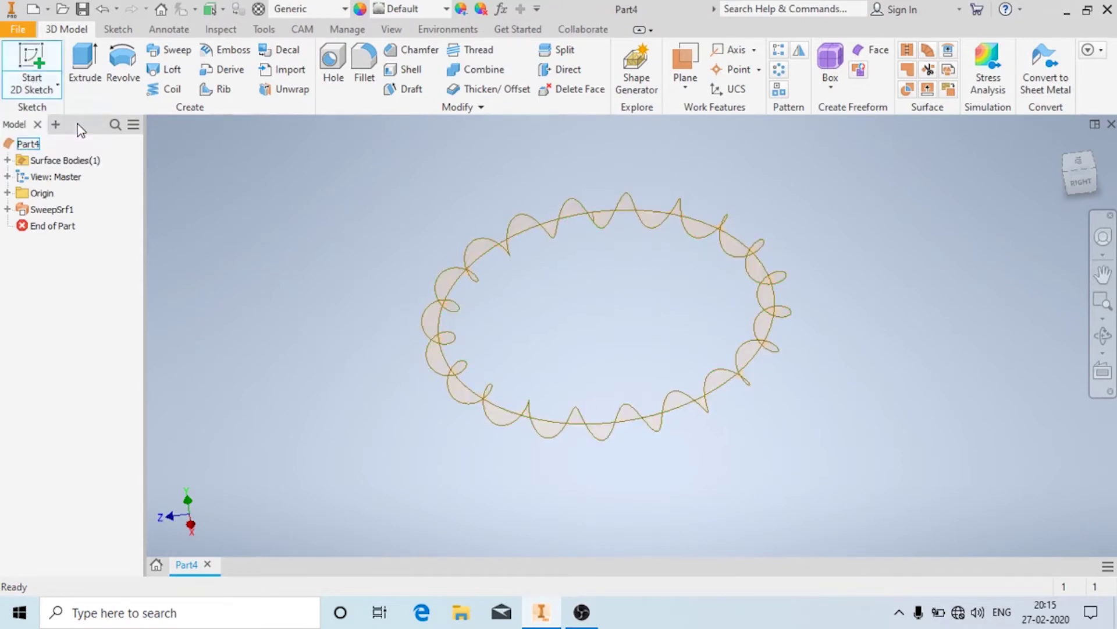
click(8, 193)
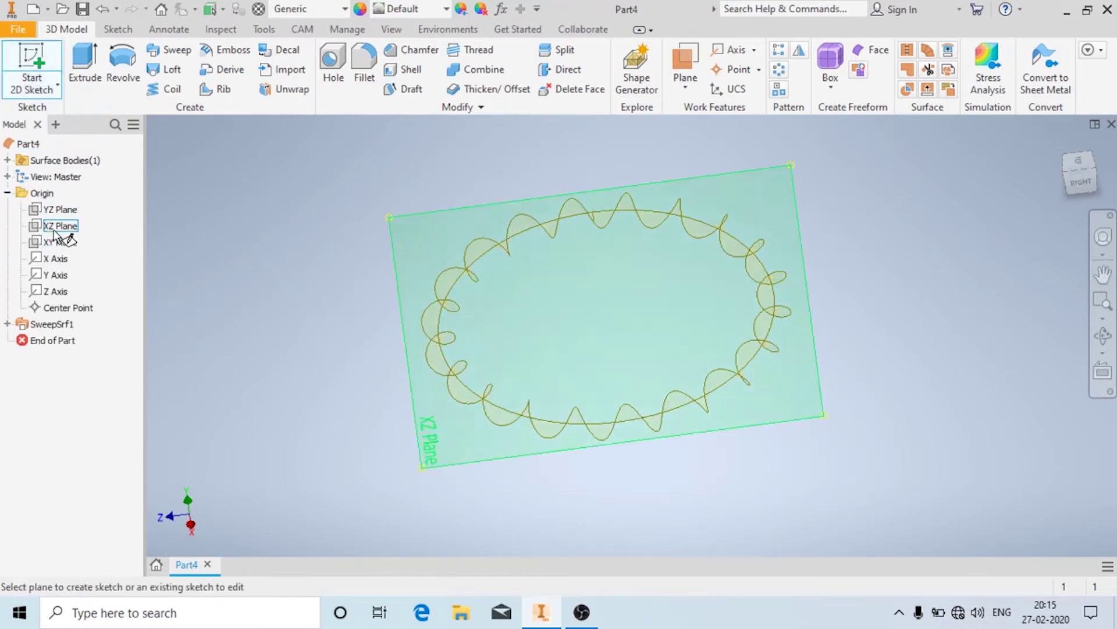
click(55, 229)
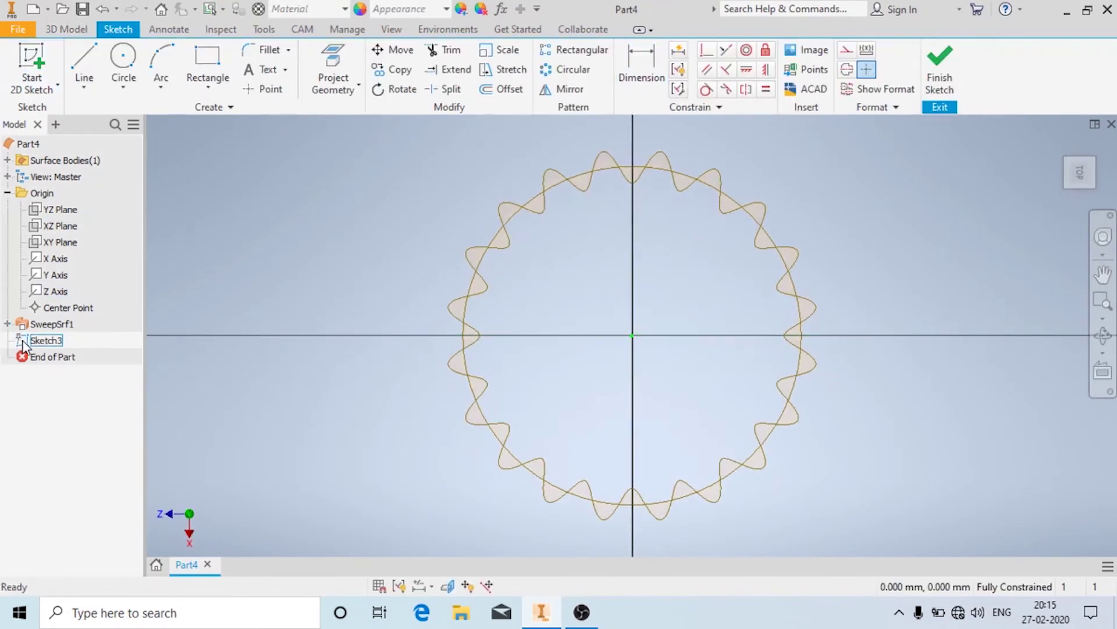
- Project the short profile line from Sketch2 into the new sketch
click(8, 324)
click(60, 357)
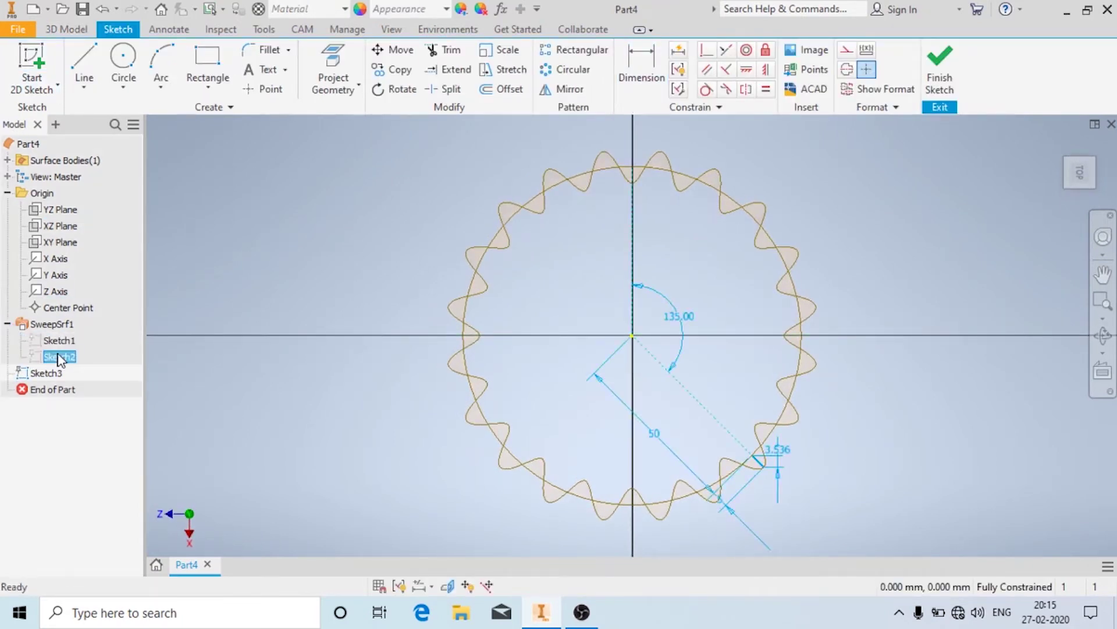
right_click(59, 363)
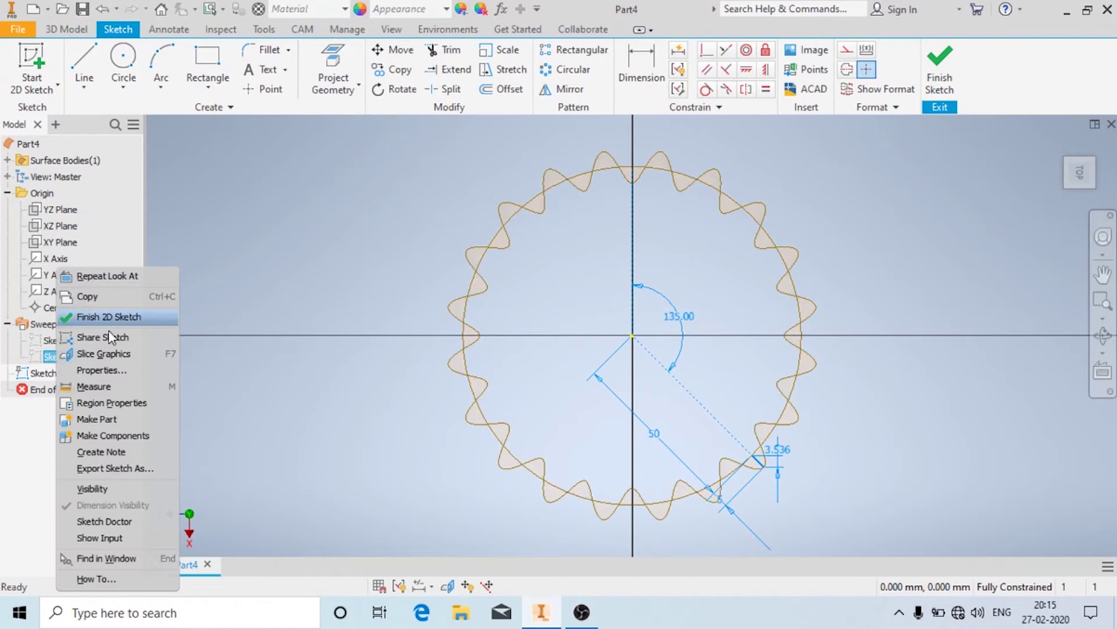
click(103, 488)
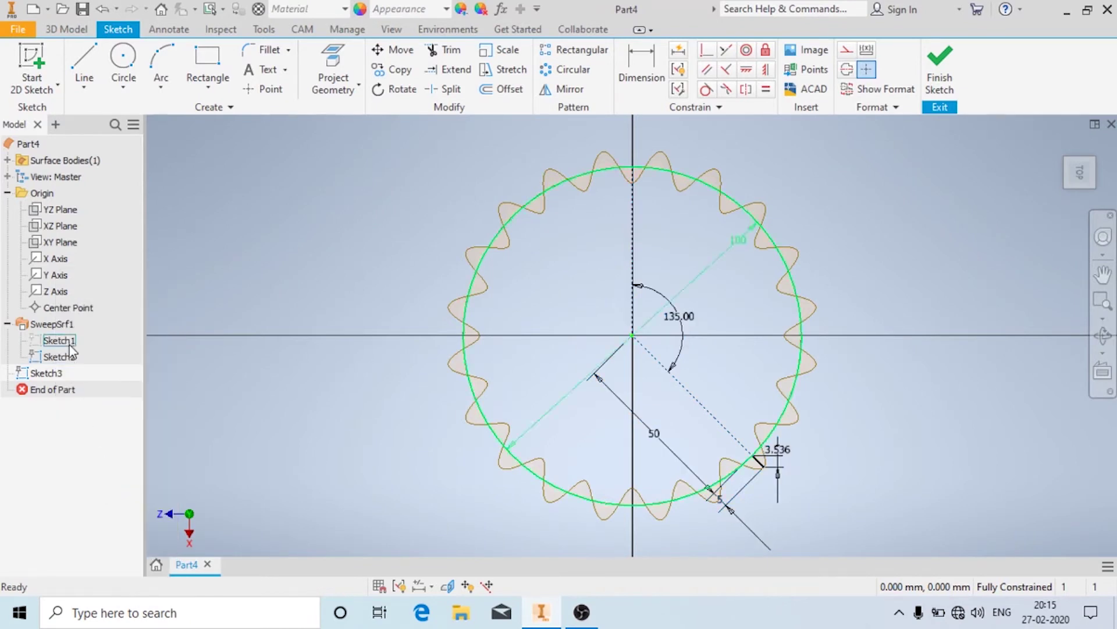
scroll(777, 462, down, 5)
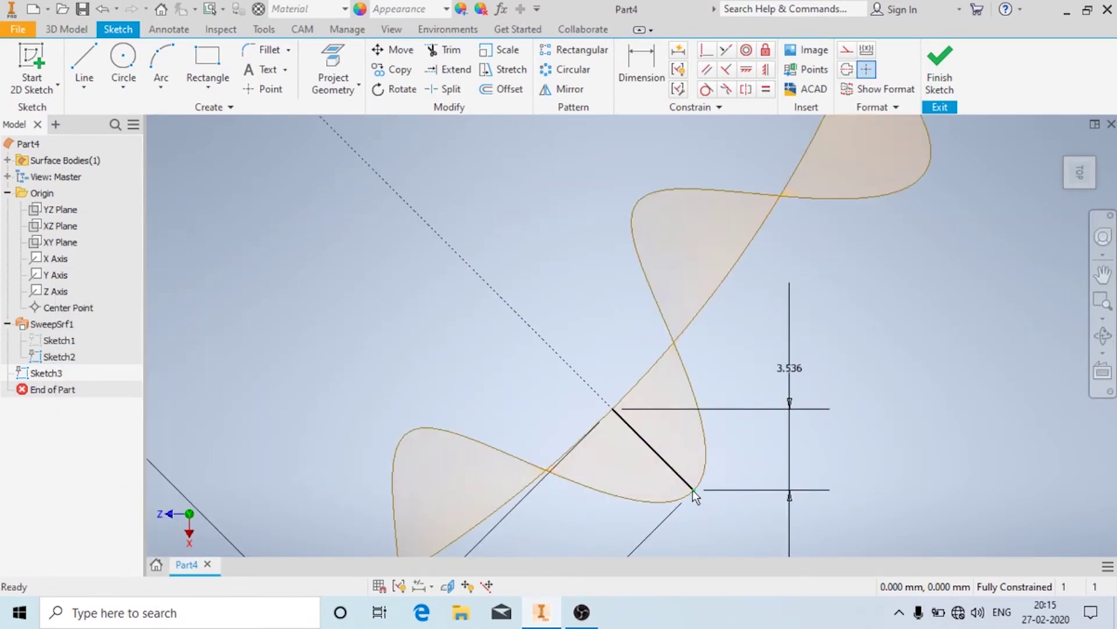
click(335, 56)
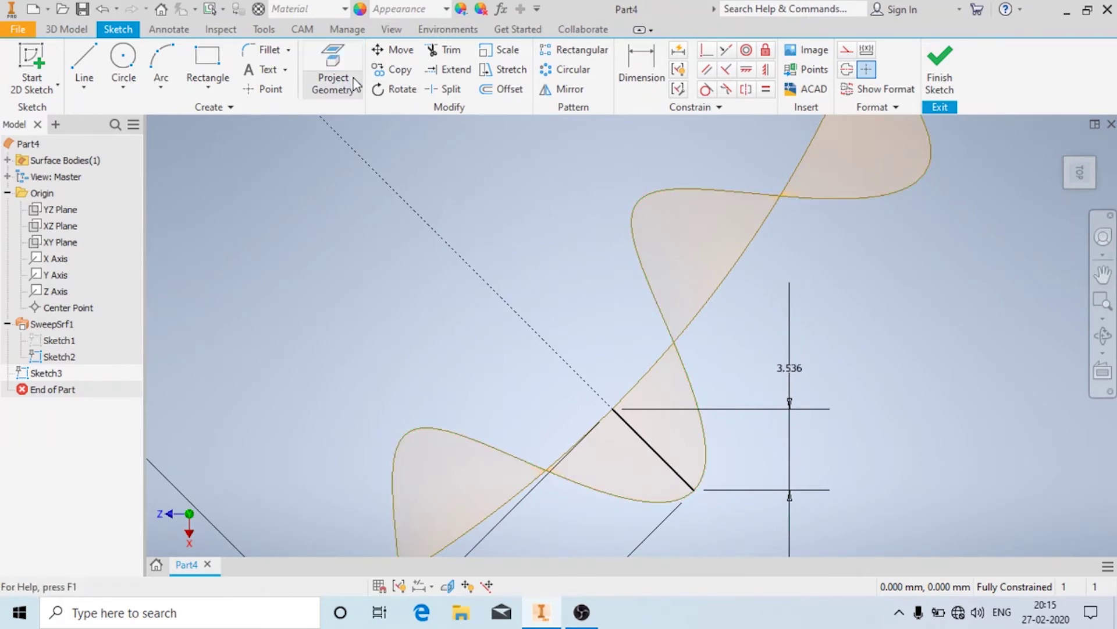
click(695, 492)
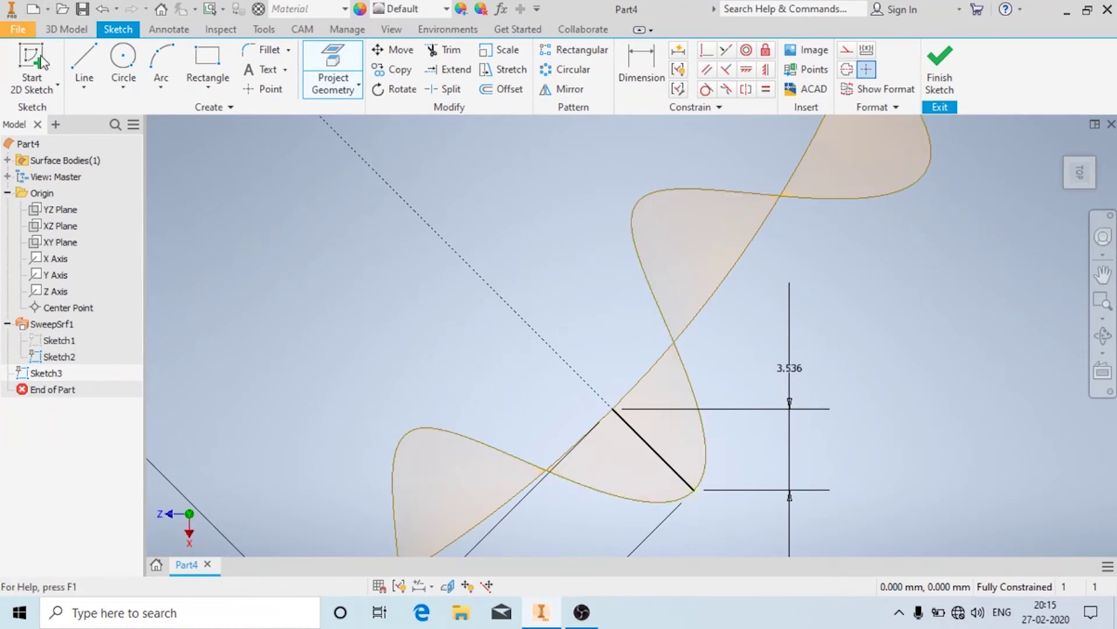
- Draw a circle at the line's endpoint and dimension its diameter to 5
click(123, 61)
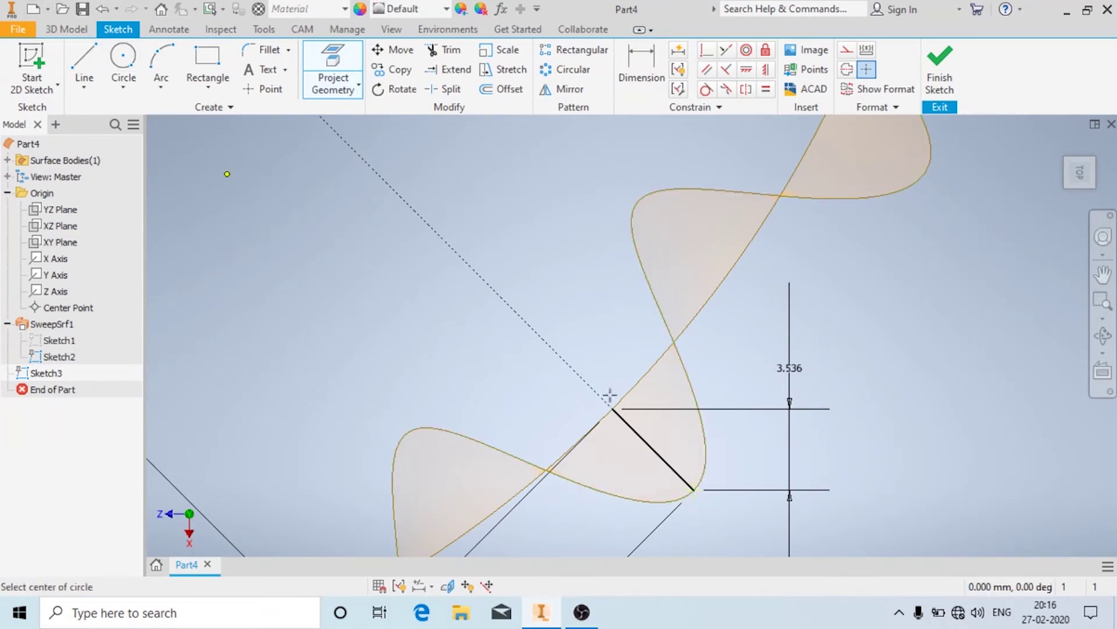
click(695, 491)
click(720, 515)
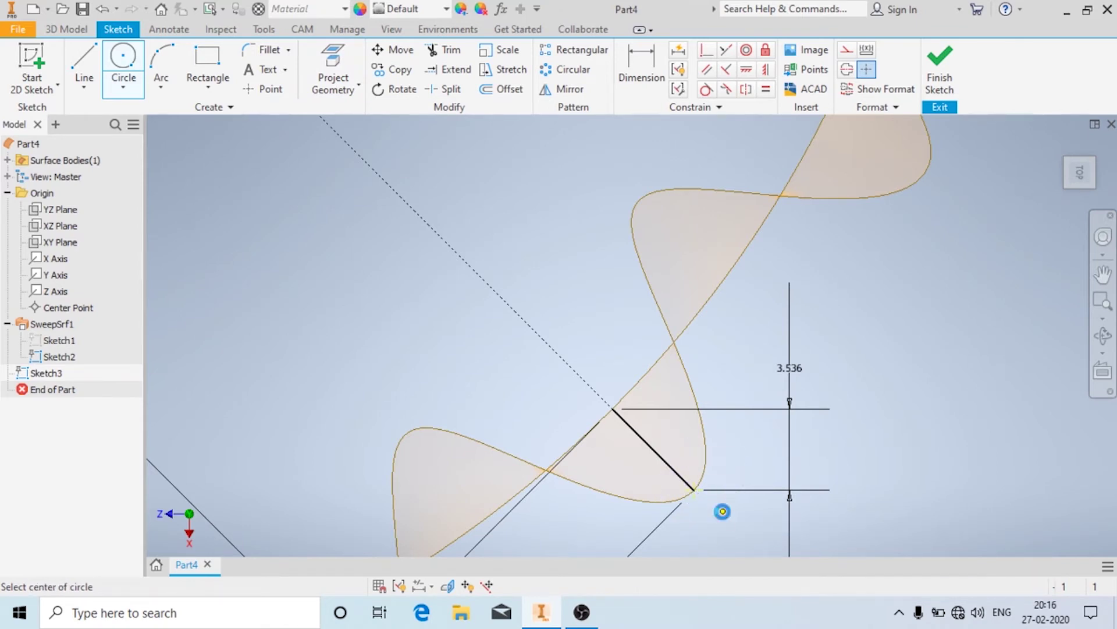
key(d)
click(725, 465)
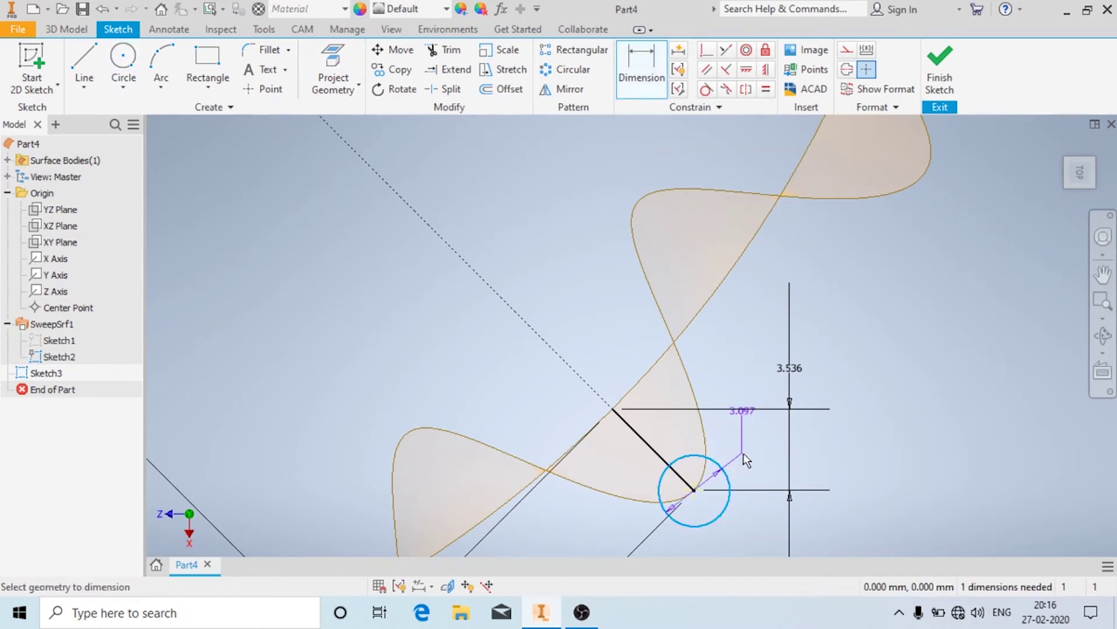
text(5)
key(Return)
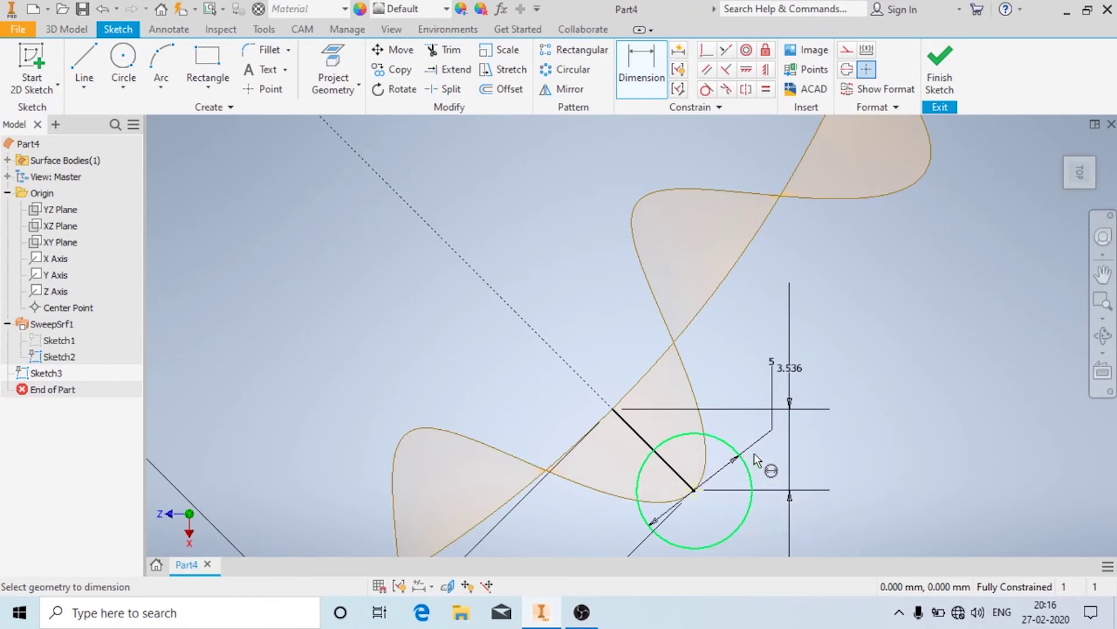
- Finish Sketch3, hide Sketch2's dimensions, and collapse the SweepSrf1 node
click(952, 70)
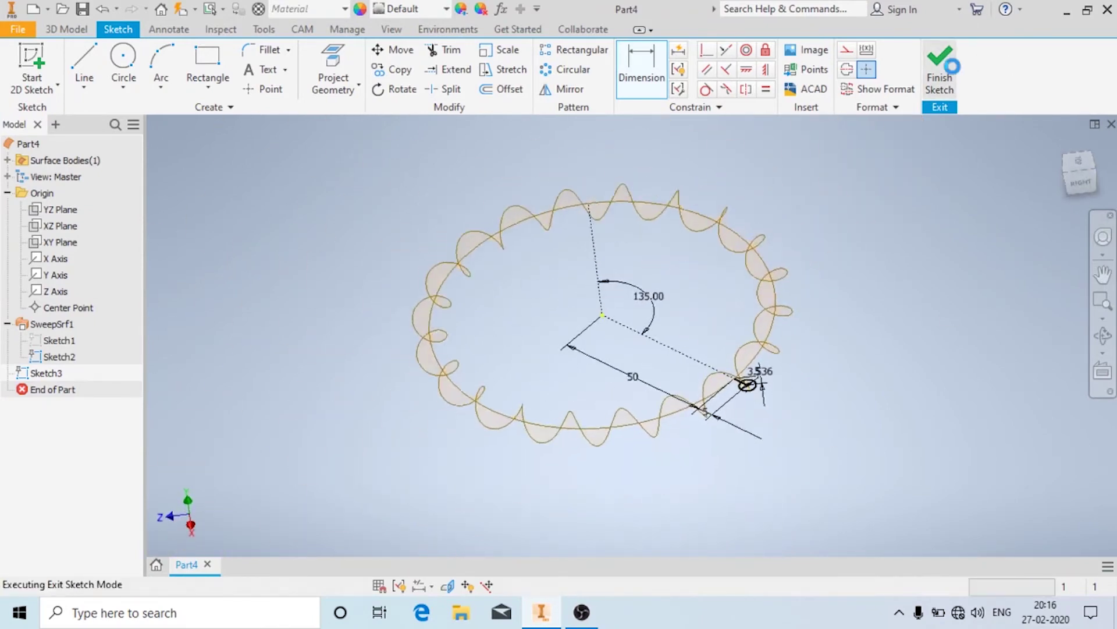
click(54, 356)
right_click(57, 358)
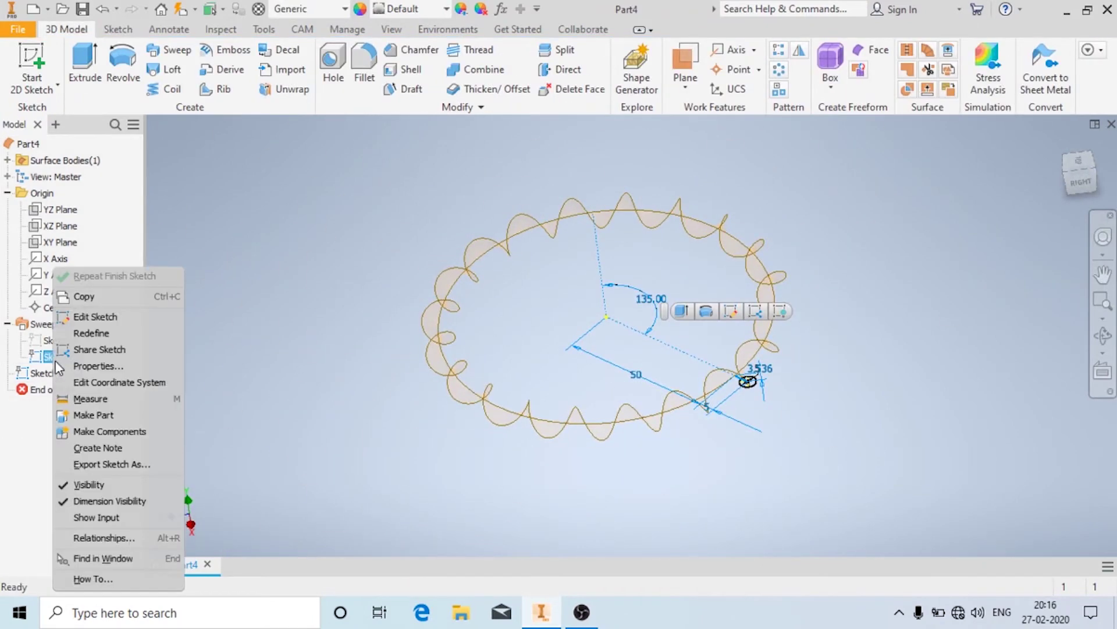
click(93, 485)
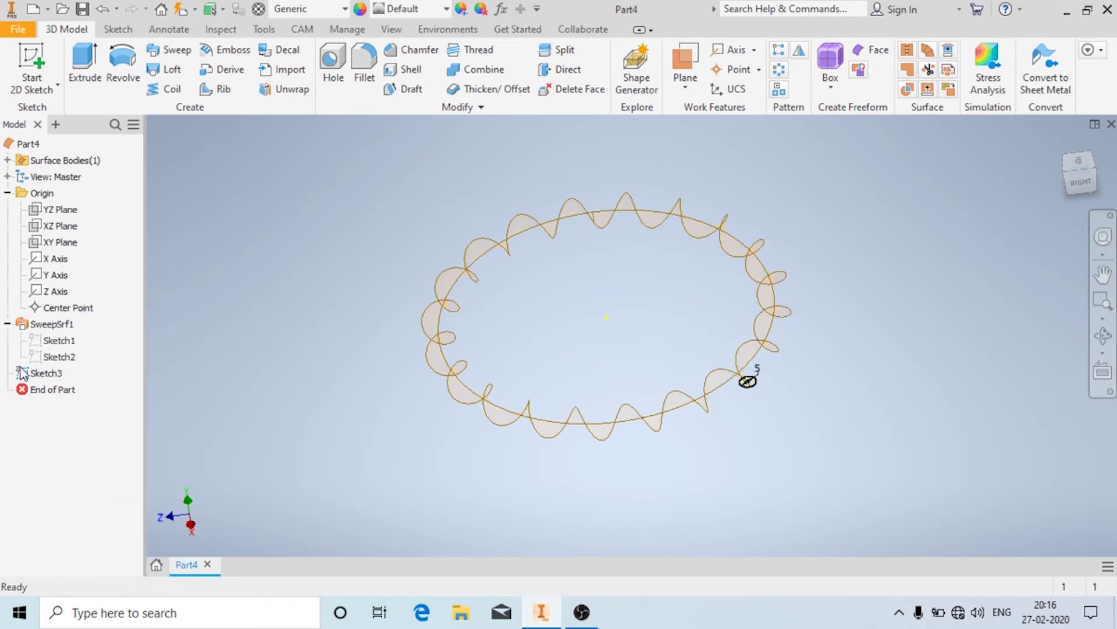
click(8, 324)
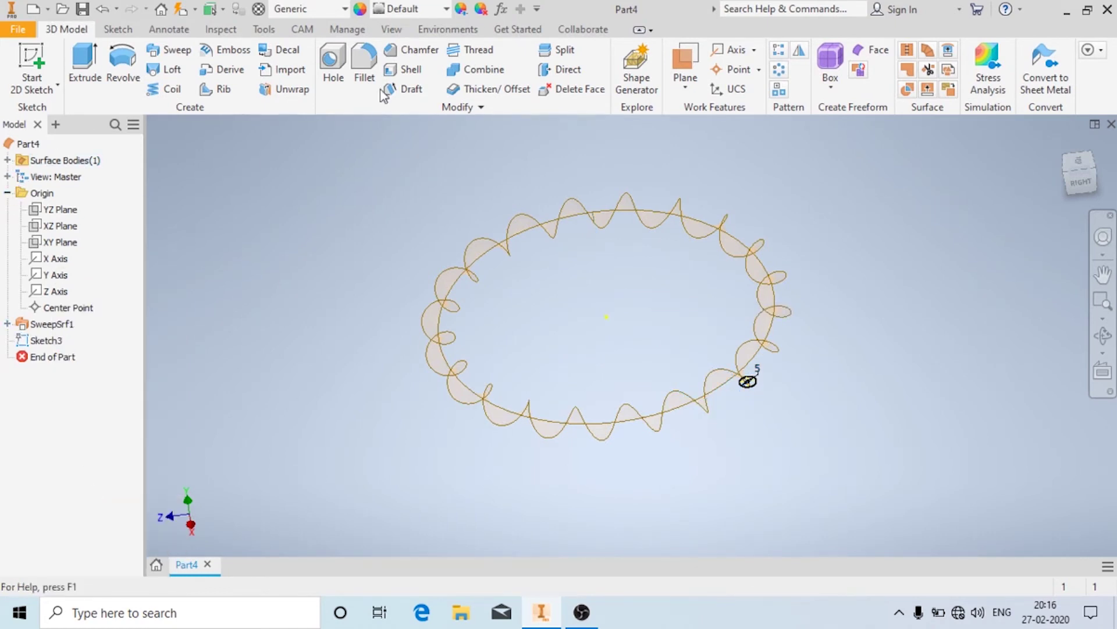
- Sweep the 5 mm circle along the helix curve with the twist reset to 0
click(176, 50)
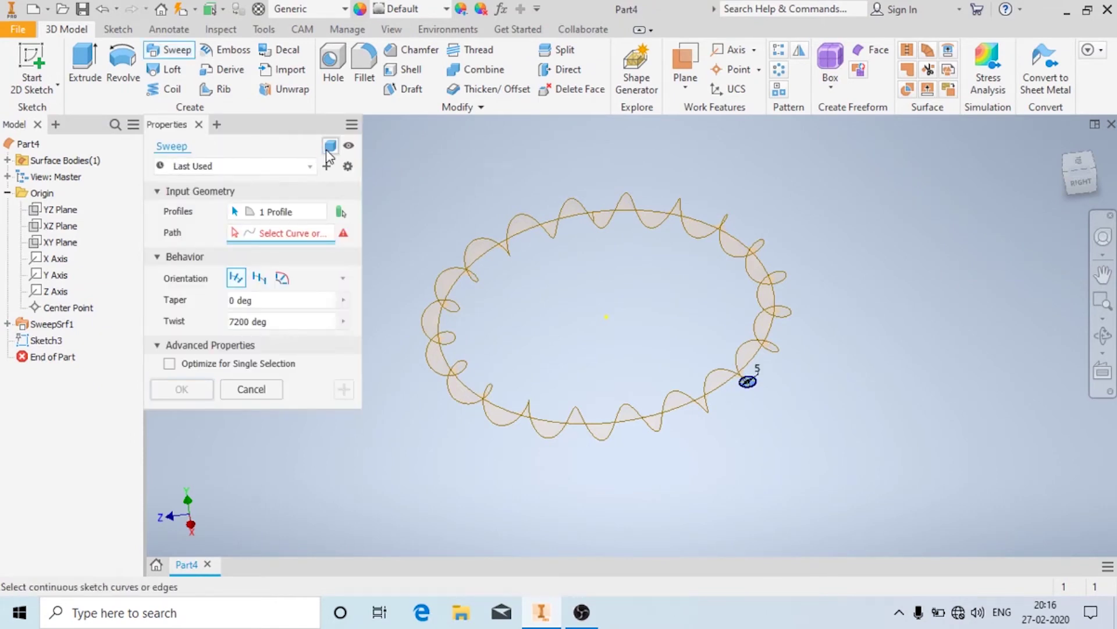
scroll(753, 379, up, 3)
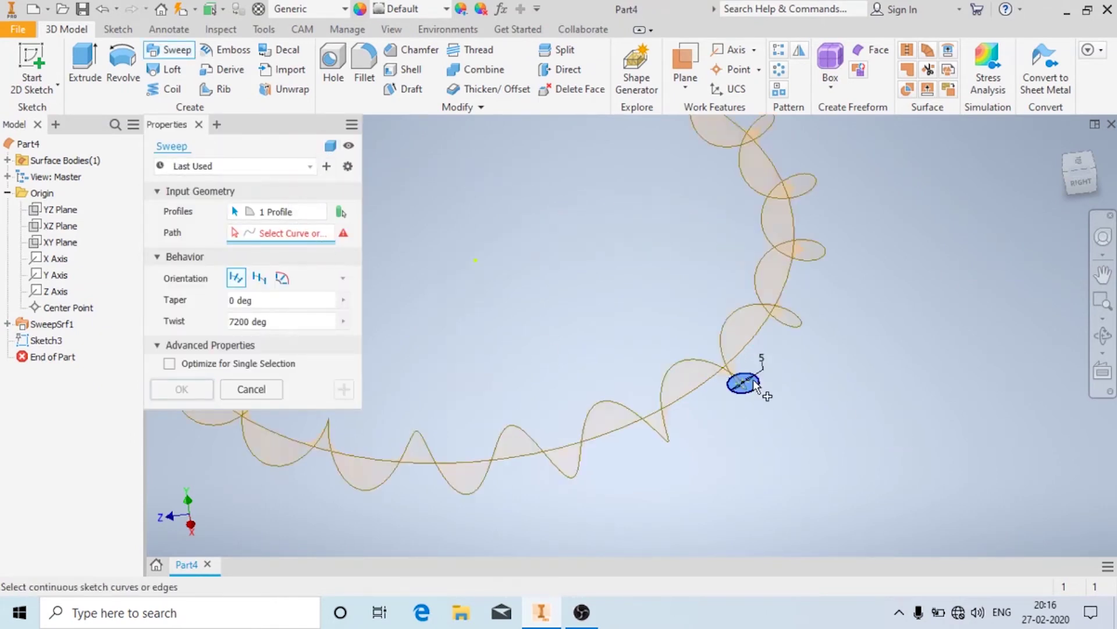
scroll(754, 380, up, 3)
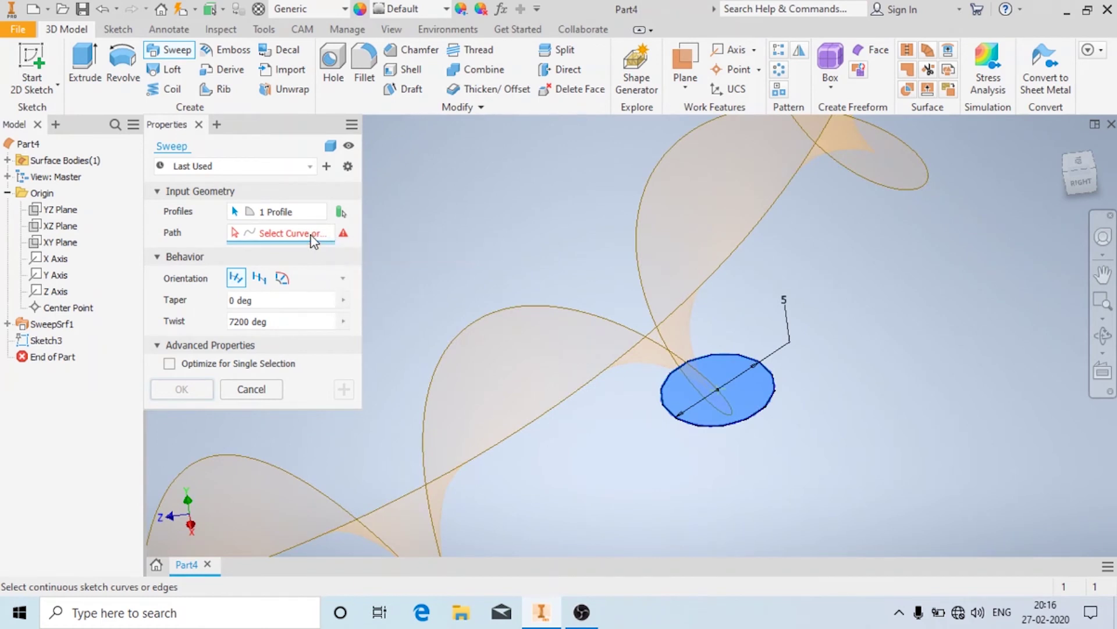
click(488, 312)
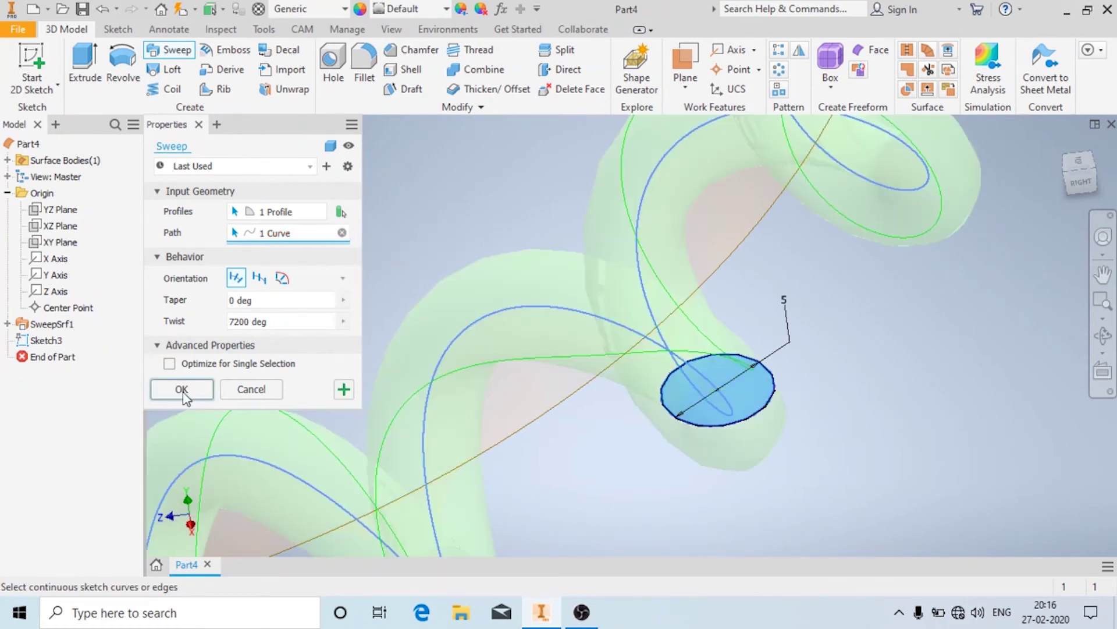
click(285, 323)
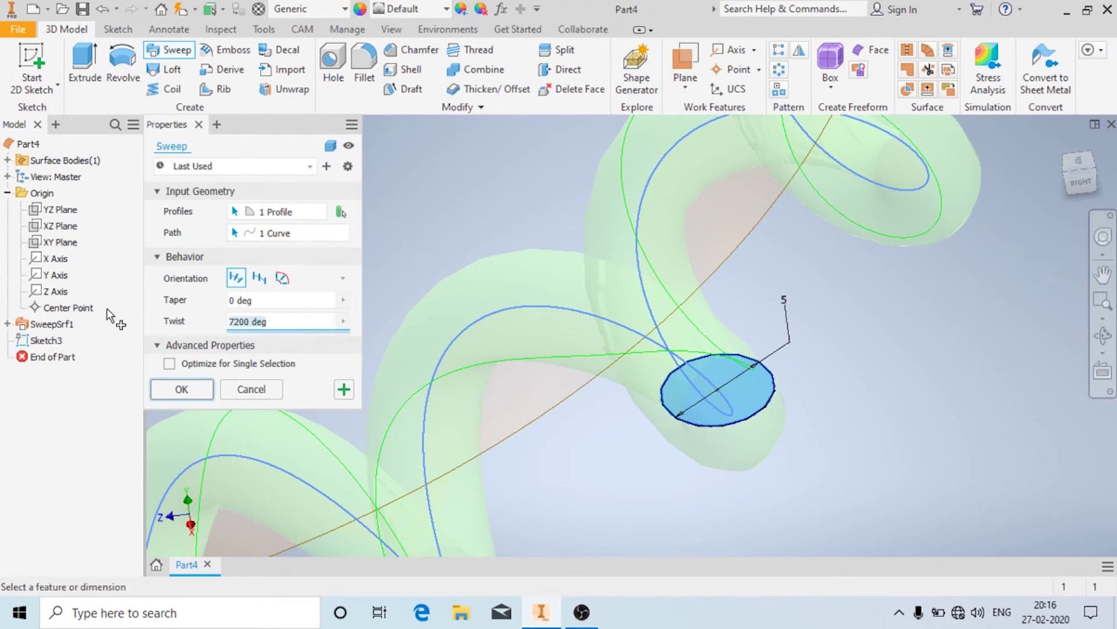
text(0)
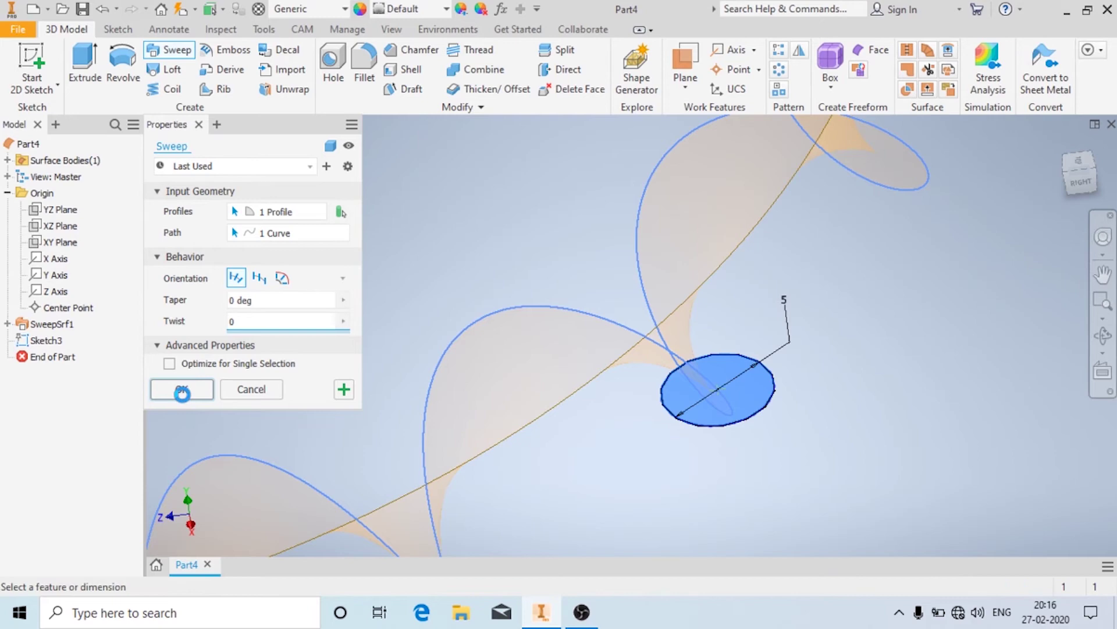
scroll(689, 330, down, 5)
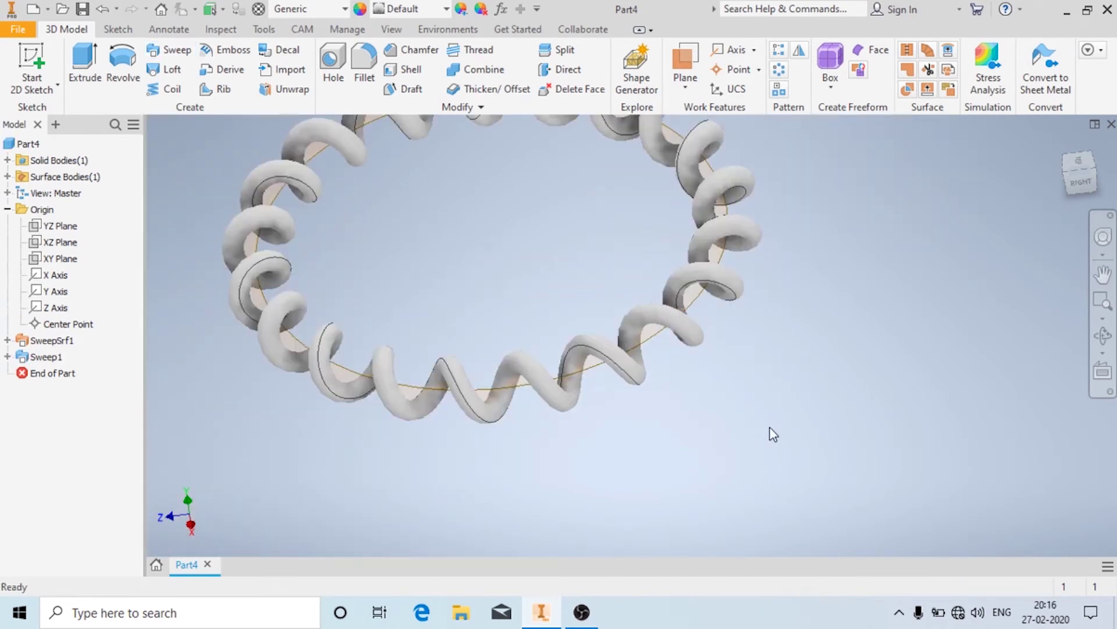
scroll(772, 434, down, 5)
- Turn on shadows and switch to the Realistic visual style
mouse_move(776, 414)
shift+middle_down()
mouse_move(742, 429)
mouse_move(771, 381)
mouse_move(851, 369)
shift+middle_up()
scroll(770, 381, up, 5)
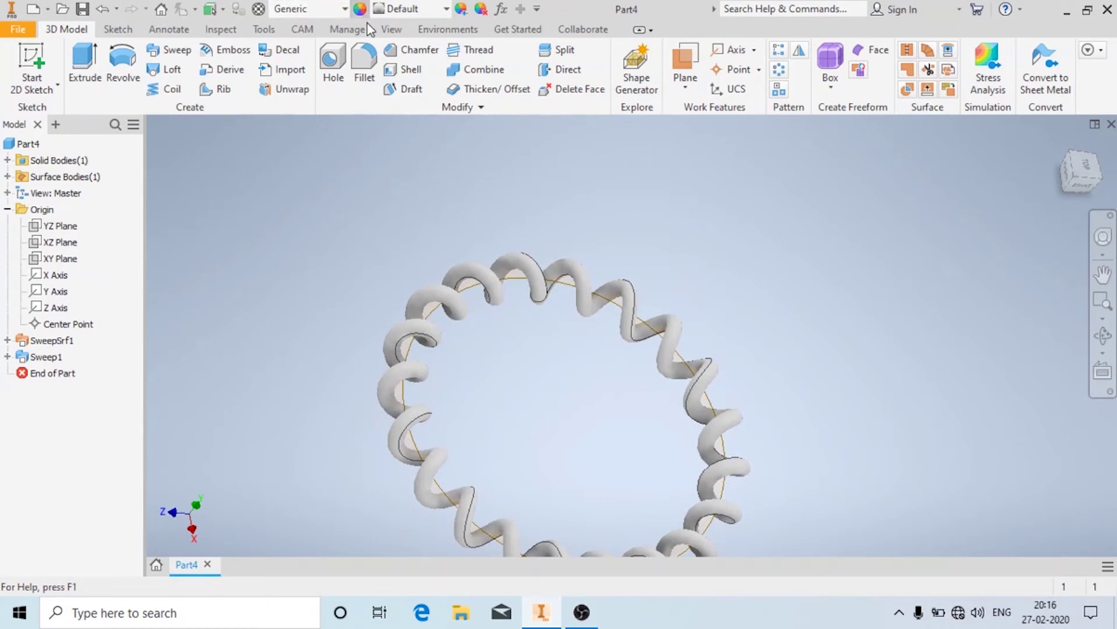
click(391, 30)
click(352, 71)
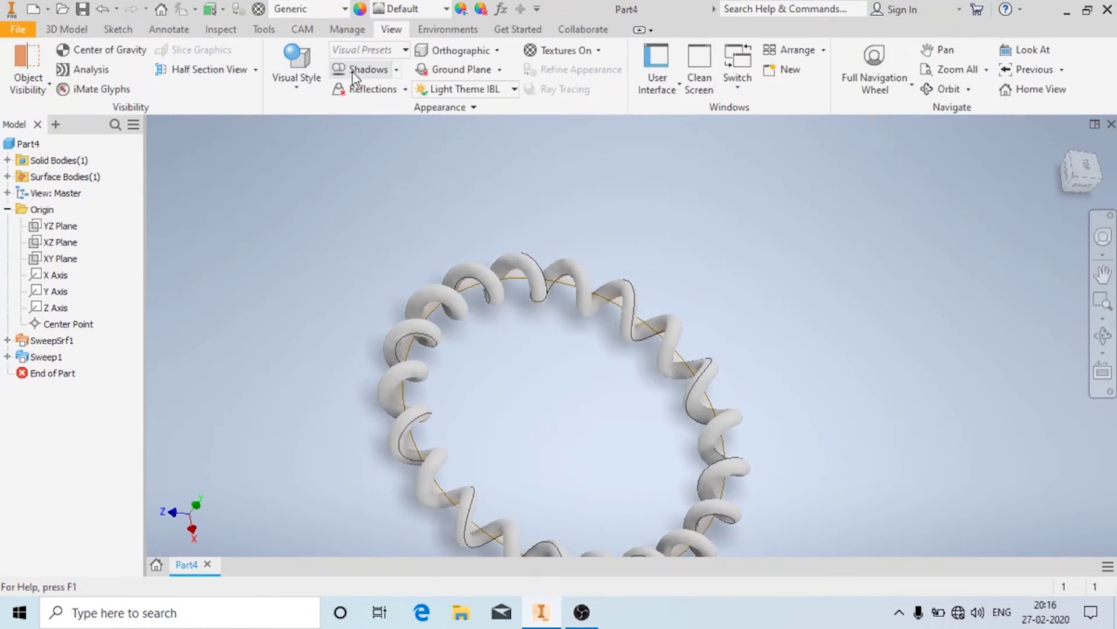
click(296, 70)
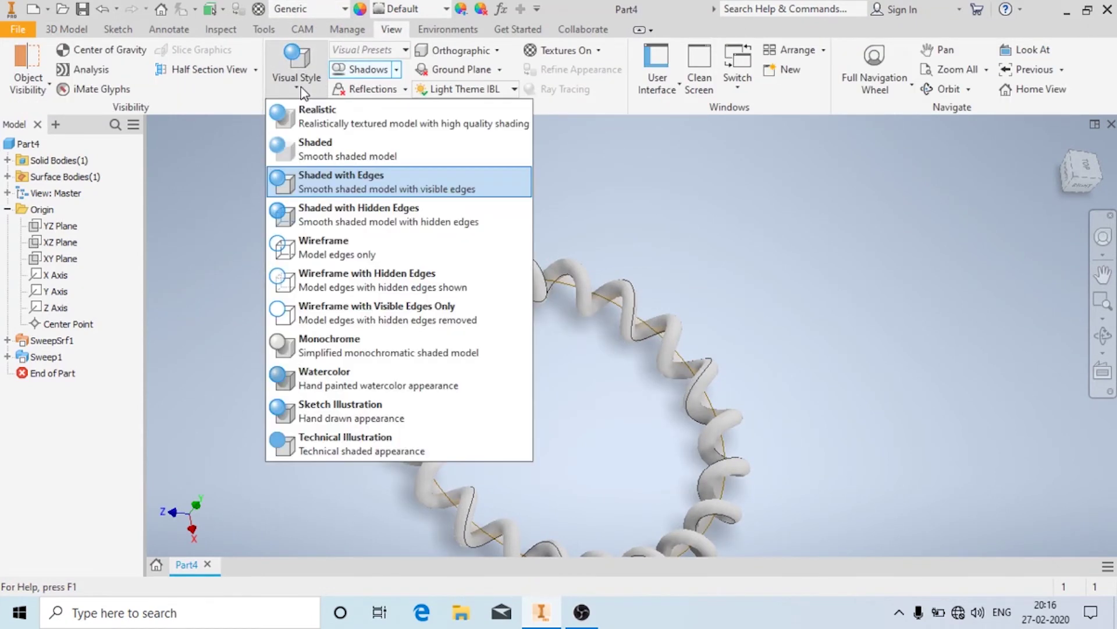
click(304, 125)
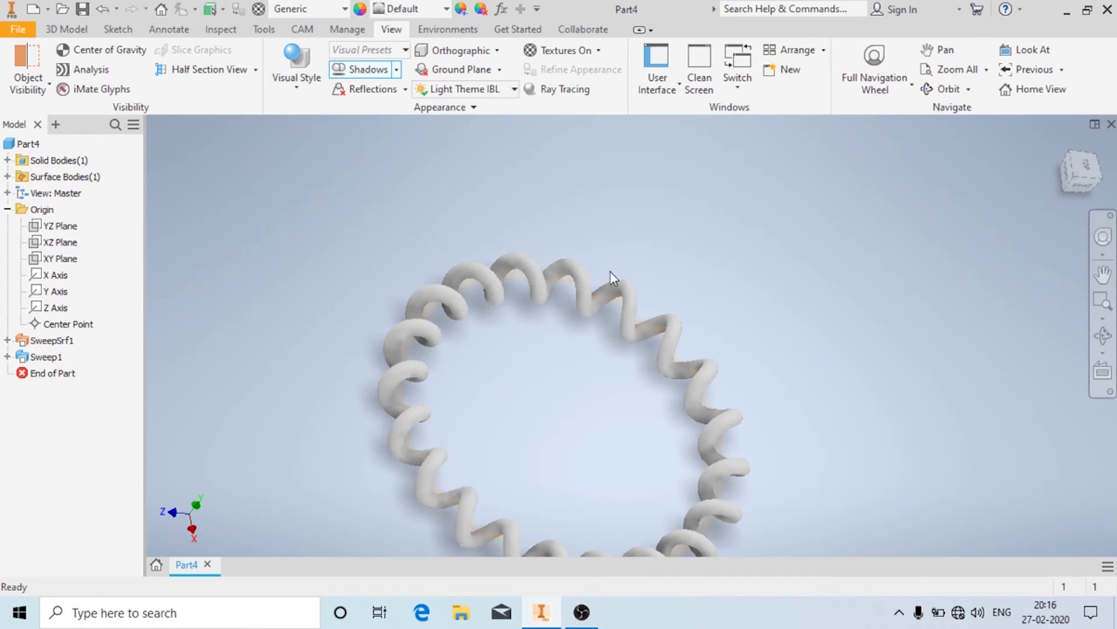
- Give the coil a Door Hardware - Chrome Satin appearance and view it from Top
click(527, 276)
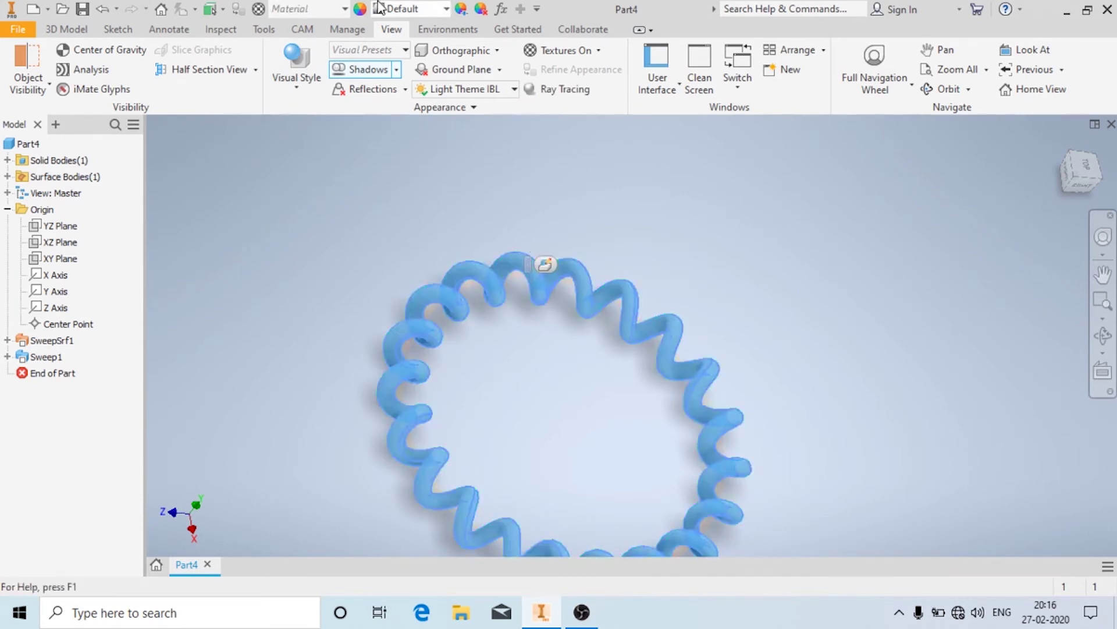
click(433, 15)
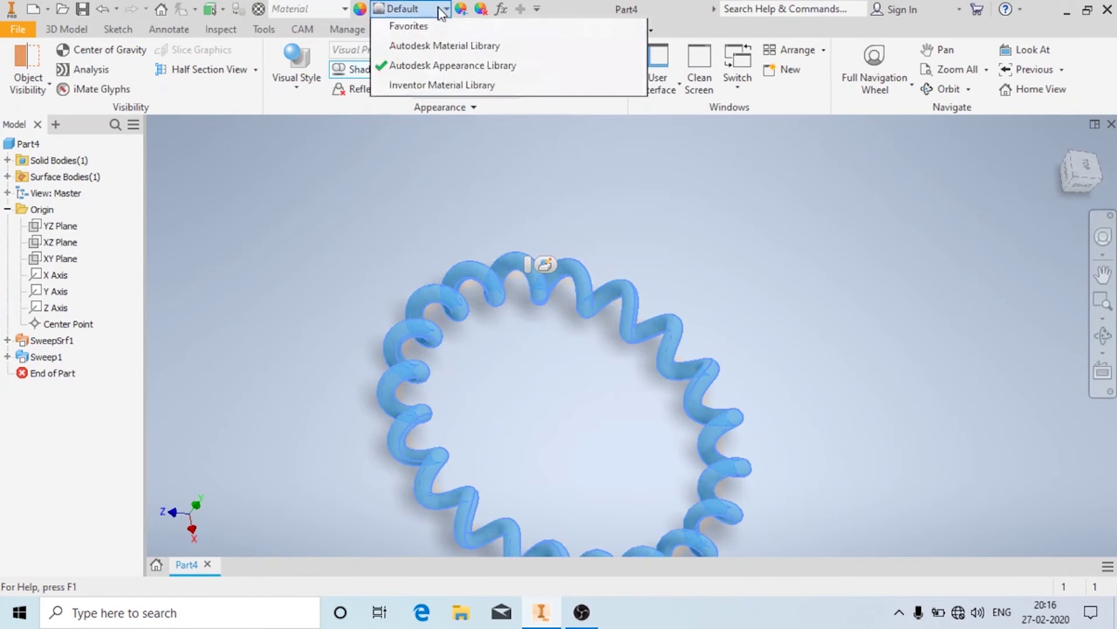
scroll(459, 218, down, 3)
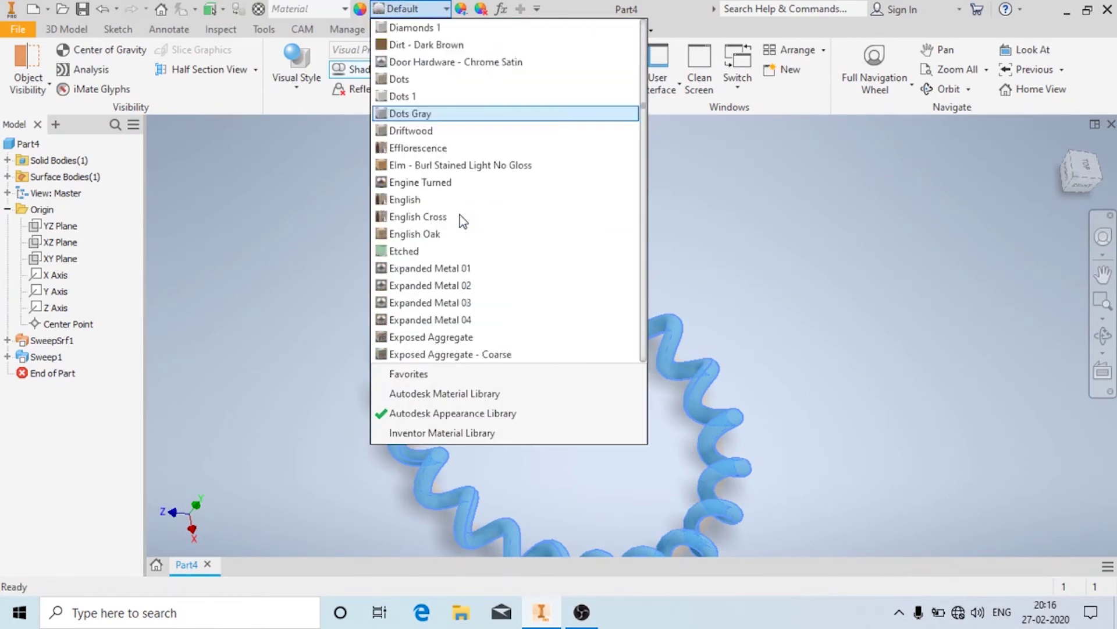
scroll(460, 221, up, 3)
click(462, 218)
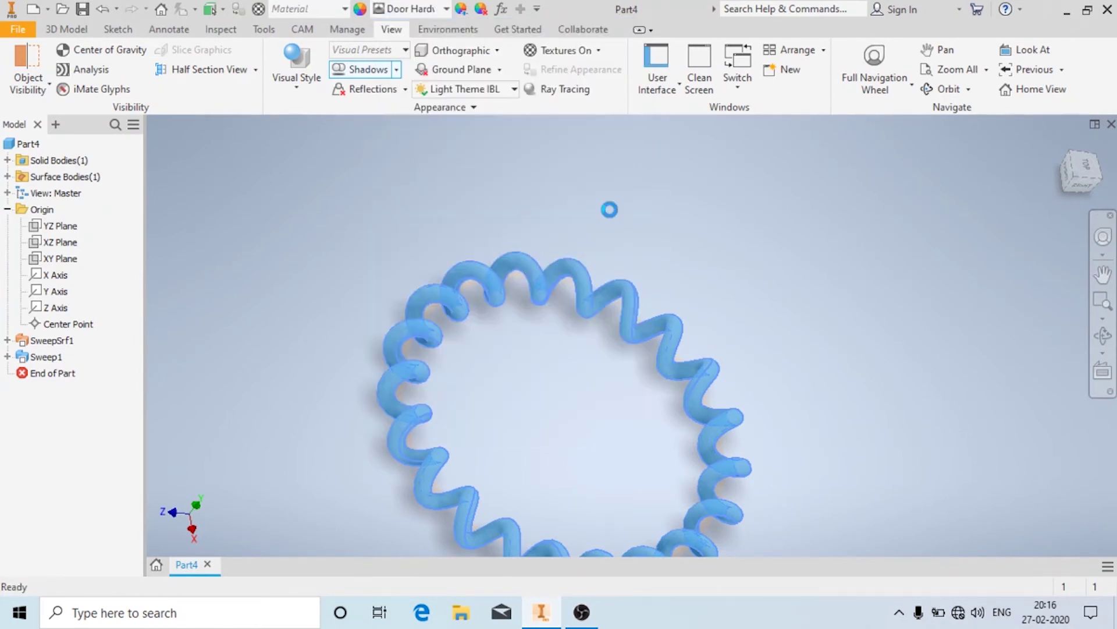
shift+middle_drag(610, 211, 445, 298)
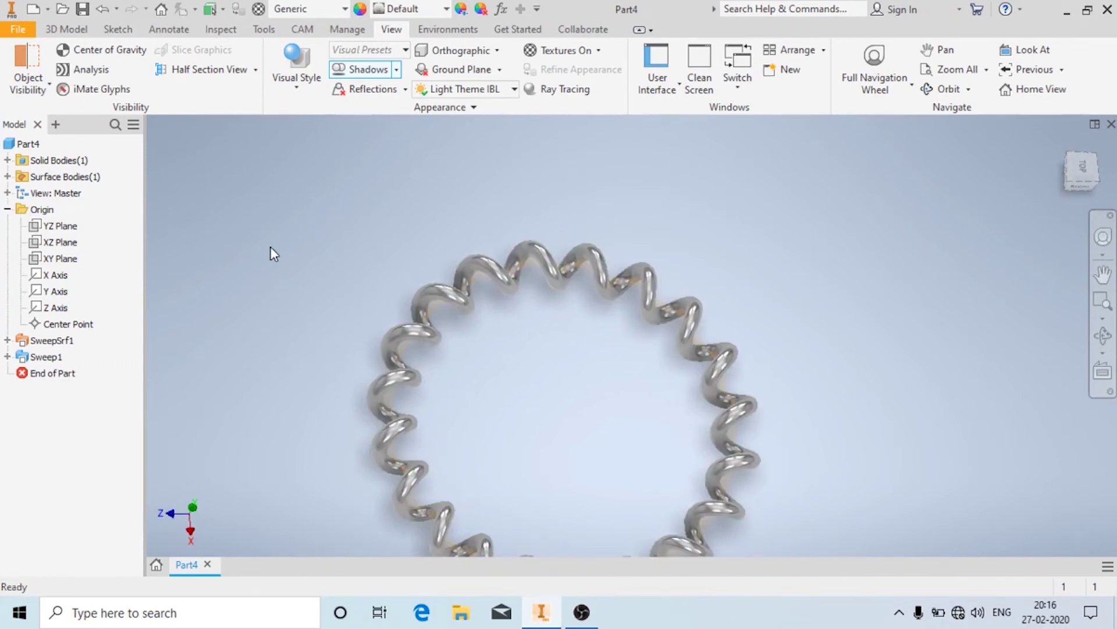
click(1083, 167)
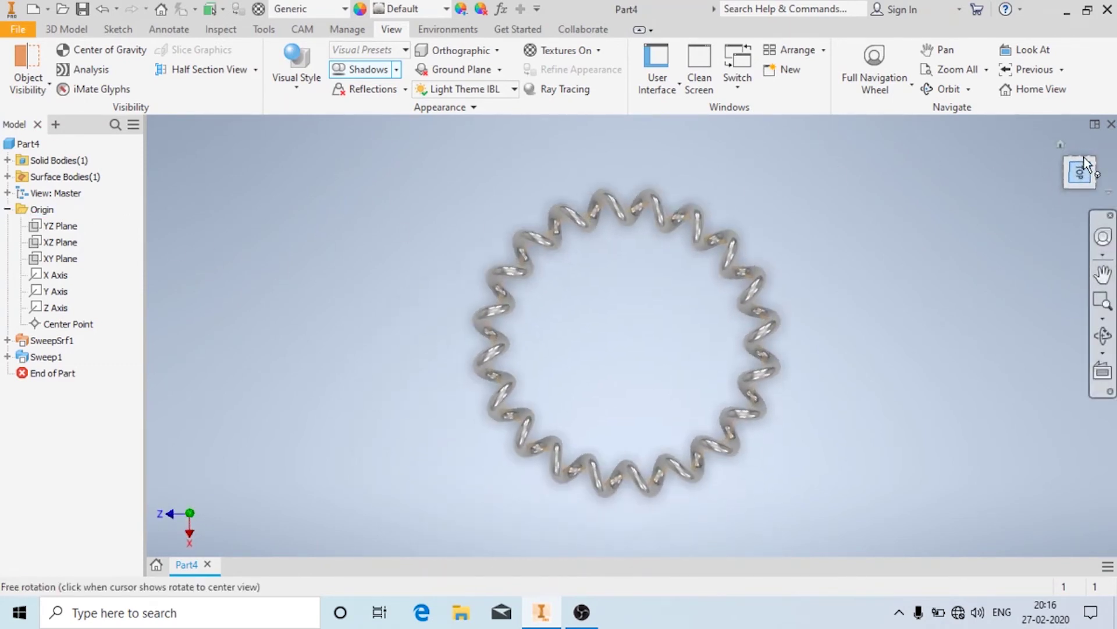
click(1093, 148)
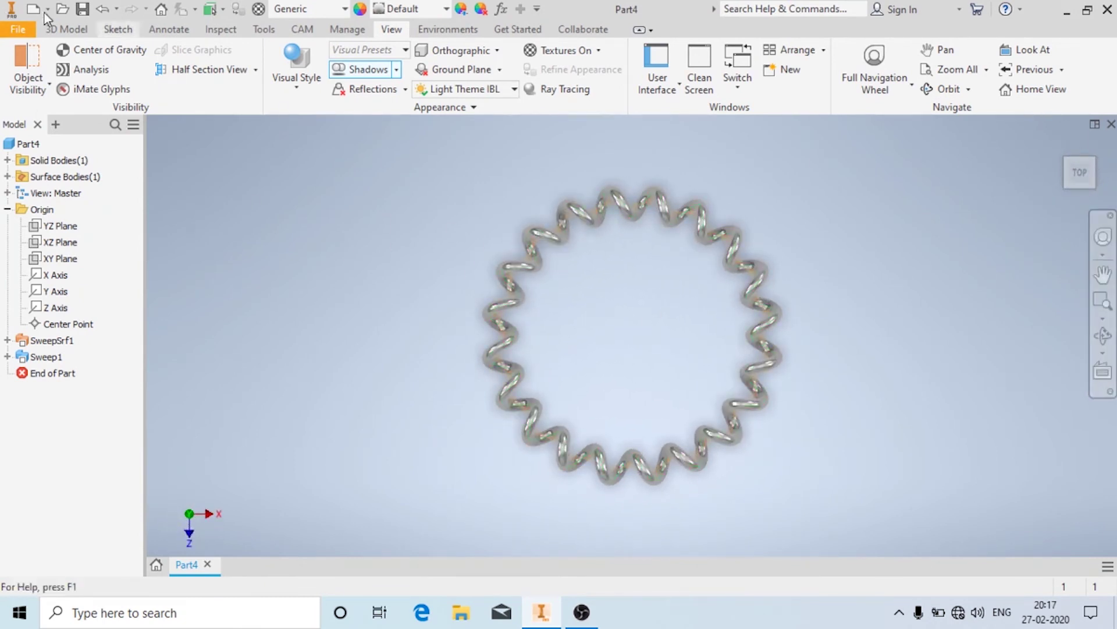
click(77, 29)
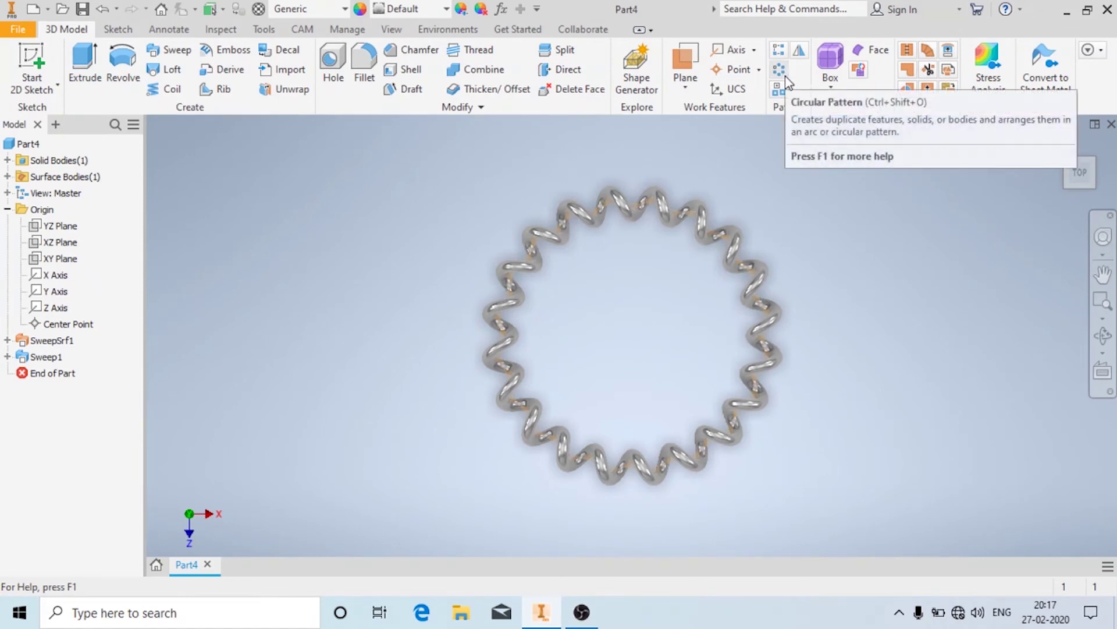
- Circular-pattern the coil solid body about the Y Axis, 2 occurrences over 45°
click(781, 70)
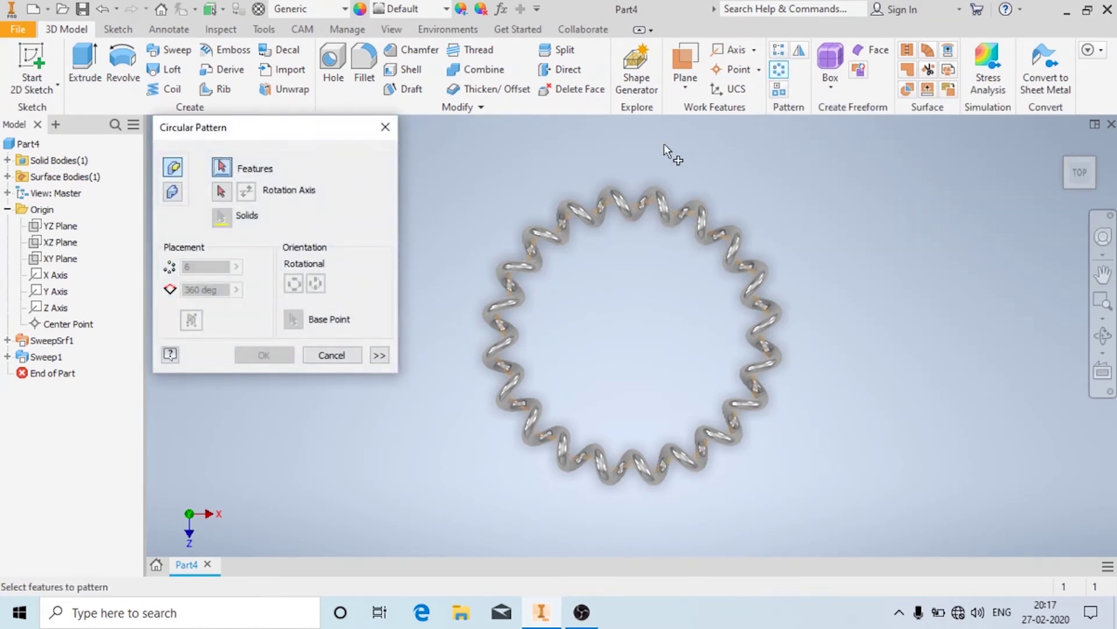
click(172, 193)
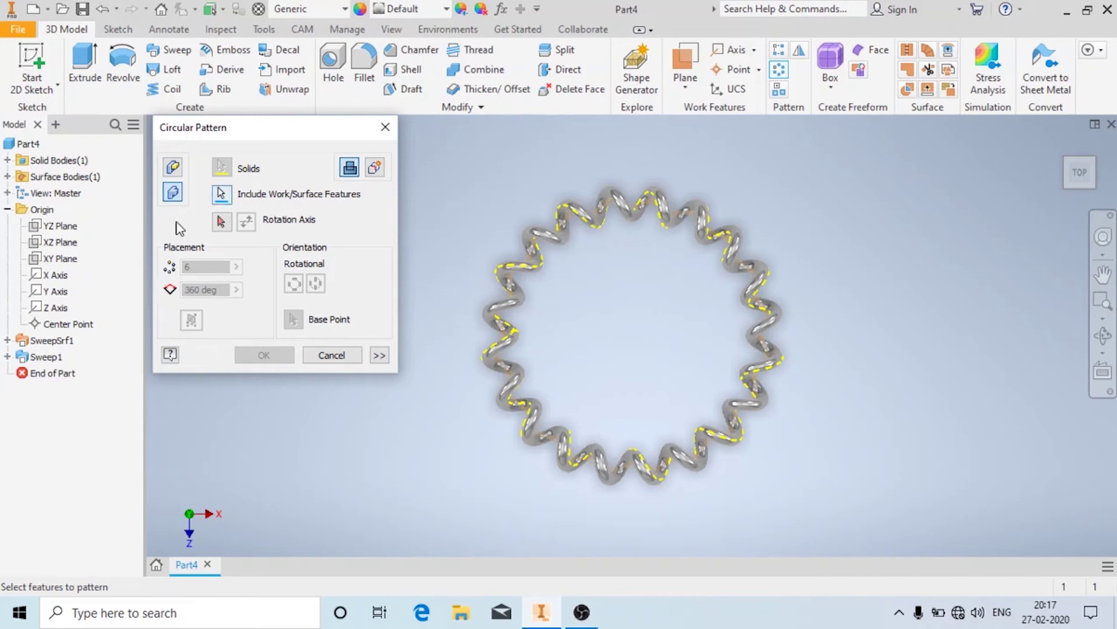
click(222, 221)
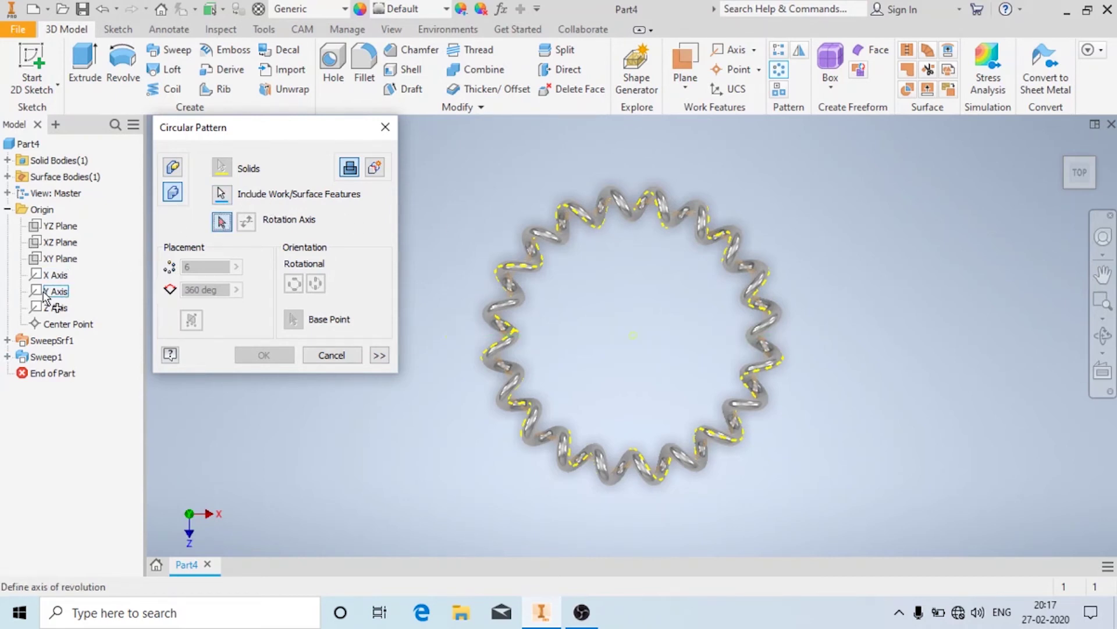
shift+middle_drag(476, 275, 549, 280)
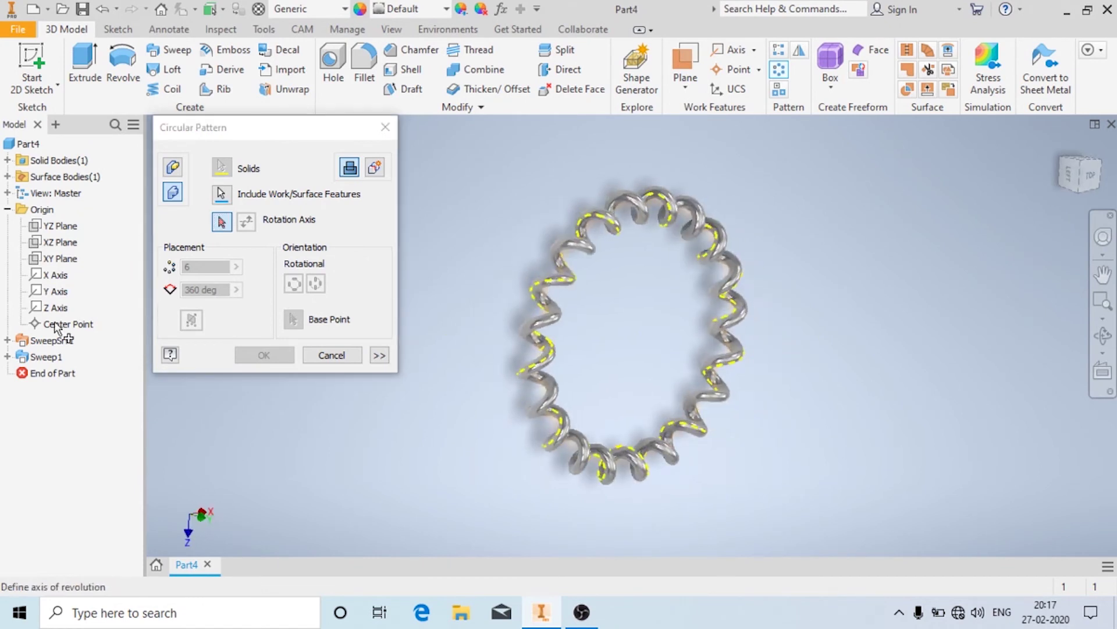
click(58, 294)
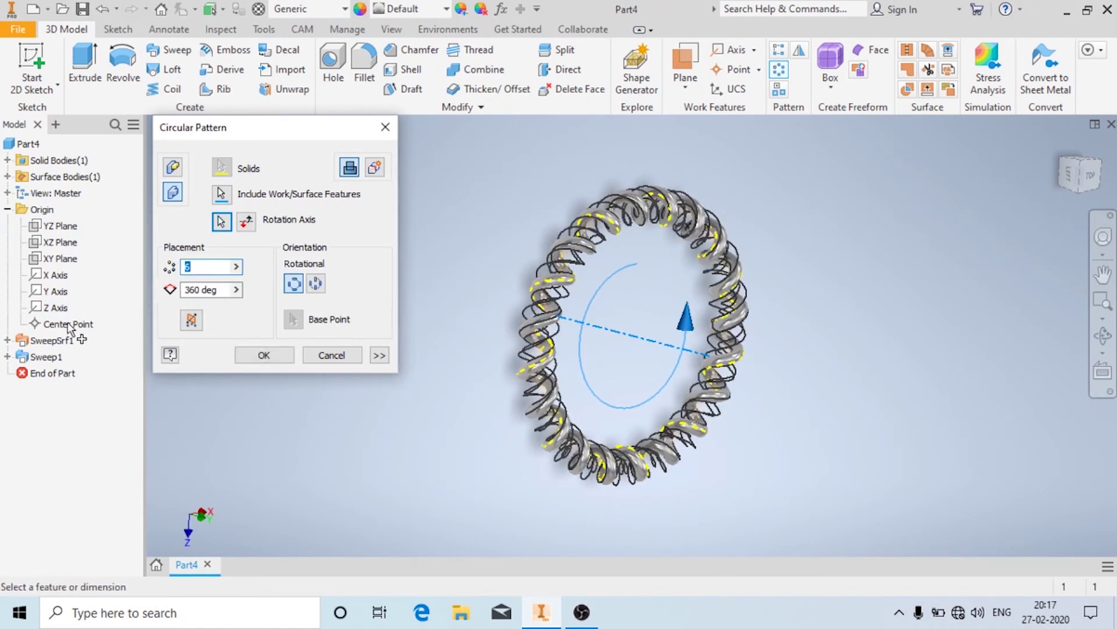
text(6)
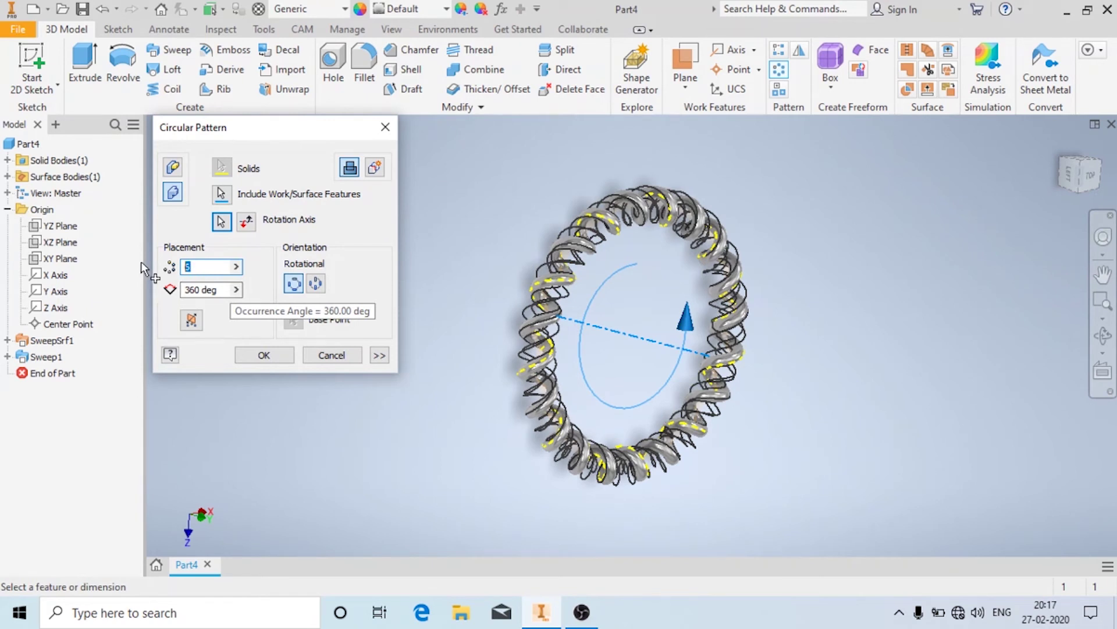
text(2)
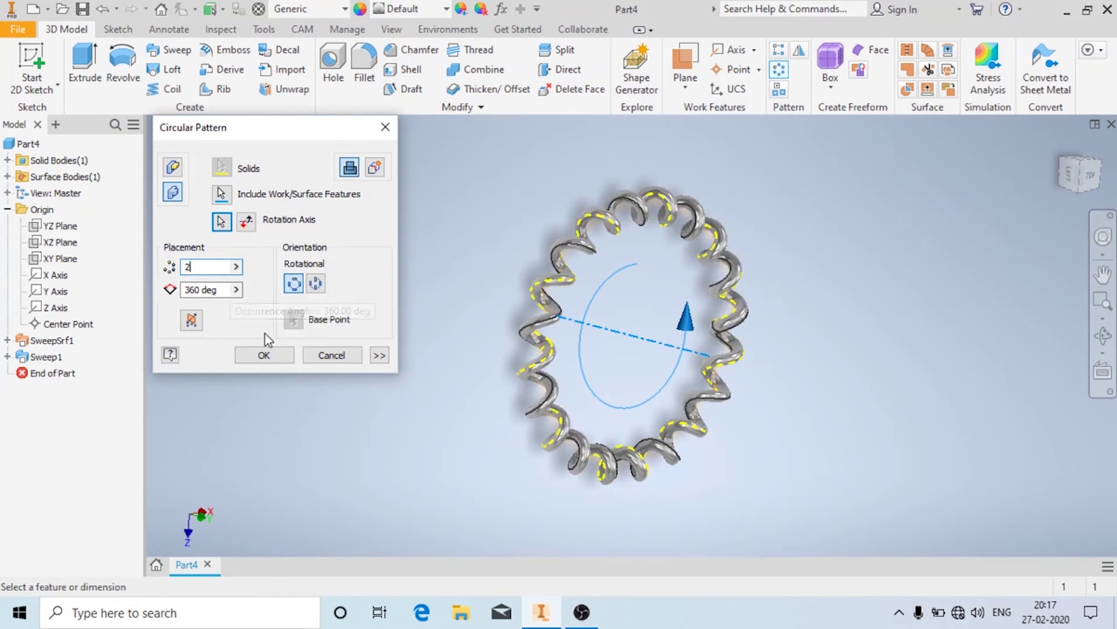
key(Tab)
text(45)
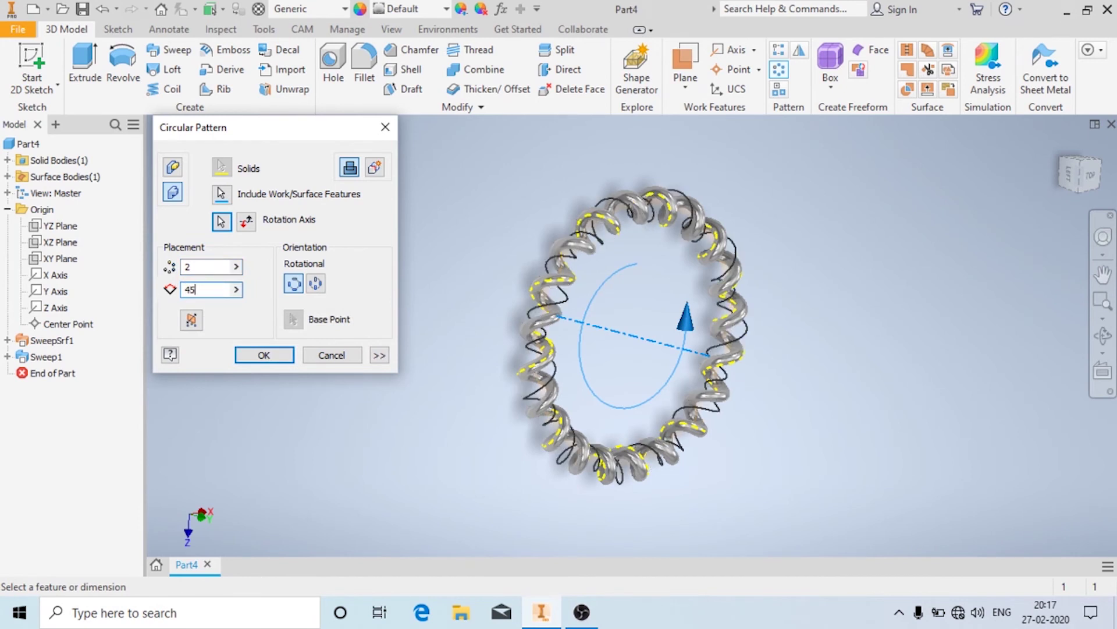
click(262, 356)
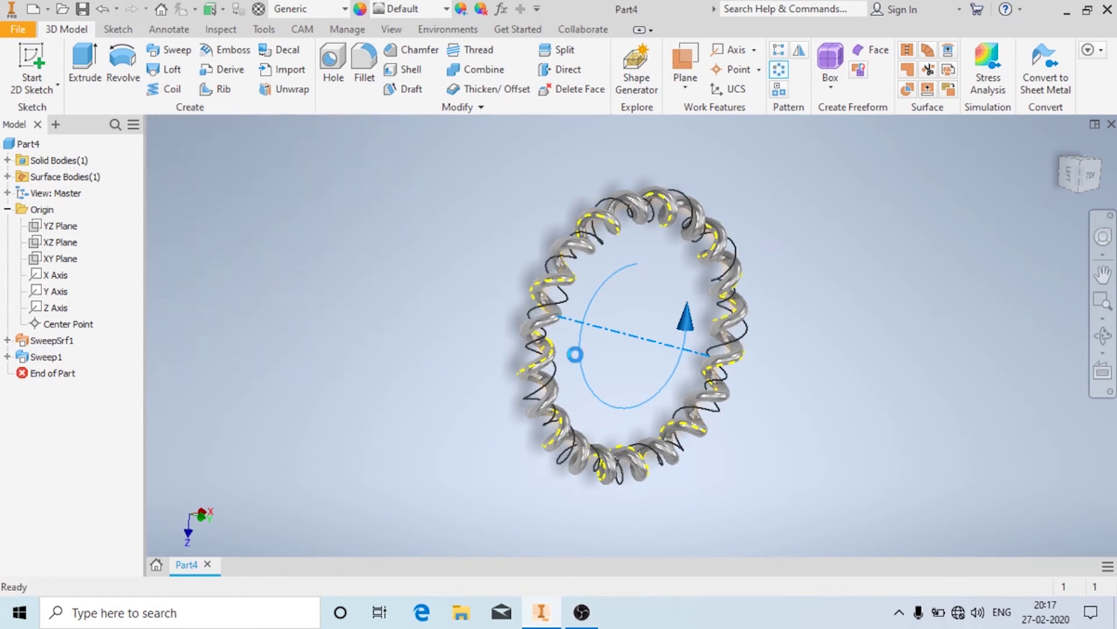
scroll(671, 186, up, 3)
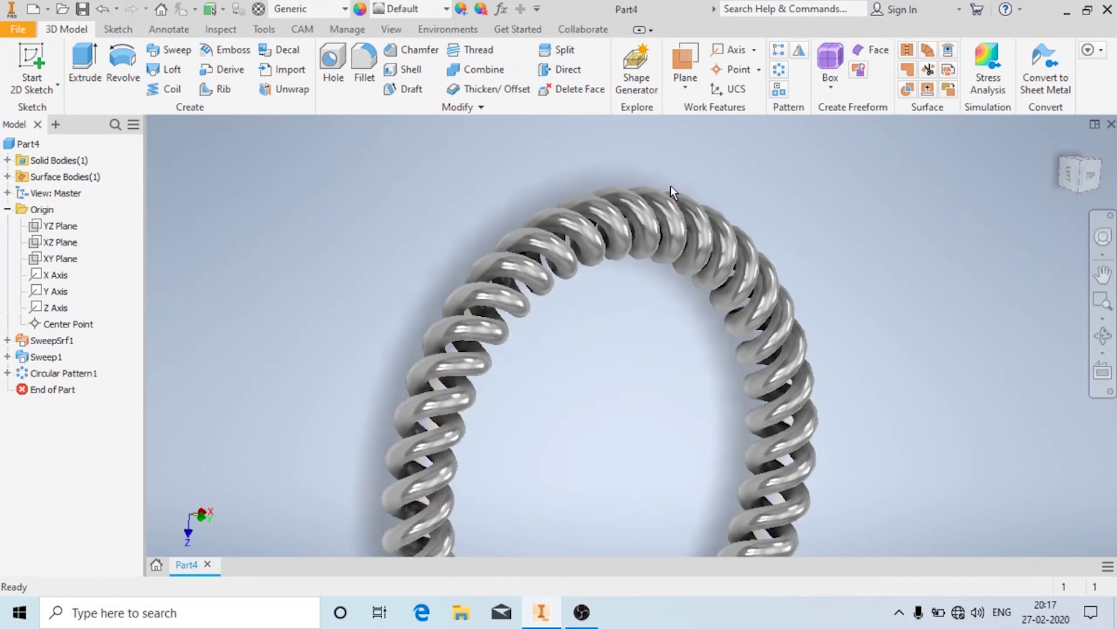
- Try the Flaked Reflective - Beige, then Frosted - Dark Red appearances on the patterned coil
click(584, 220)
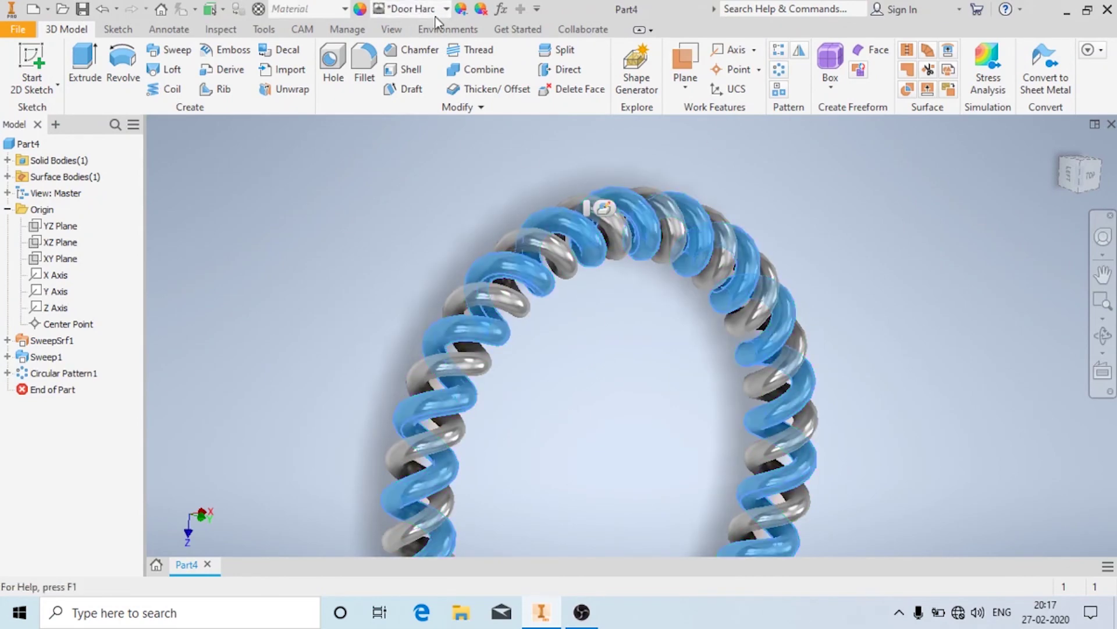
click(443, 11)
scroll(513, 279, down, 4)
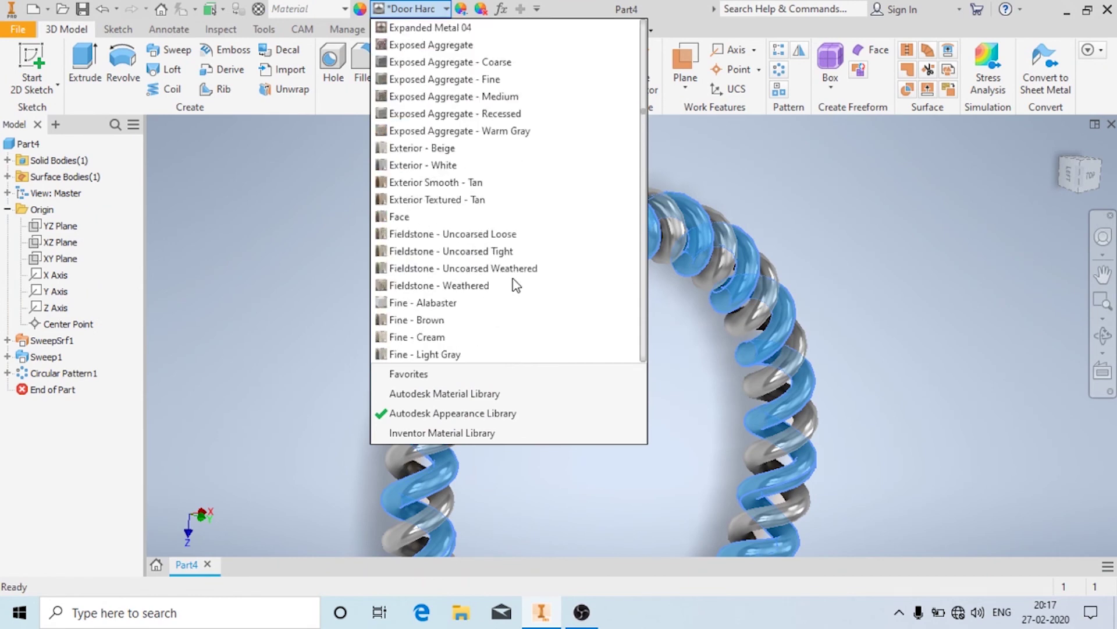
scroll(513, 278, down, 3)
scroll(512, 279, down, 1)
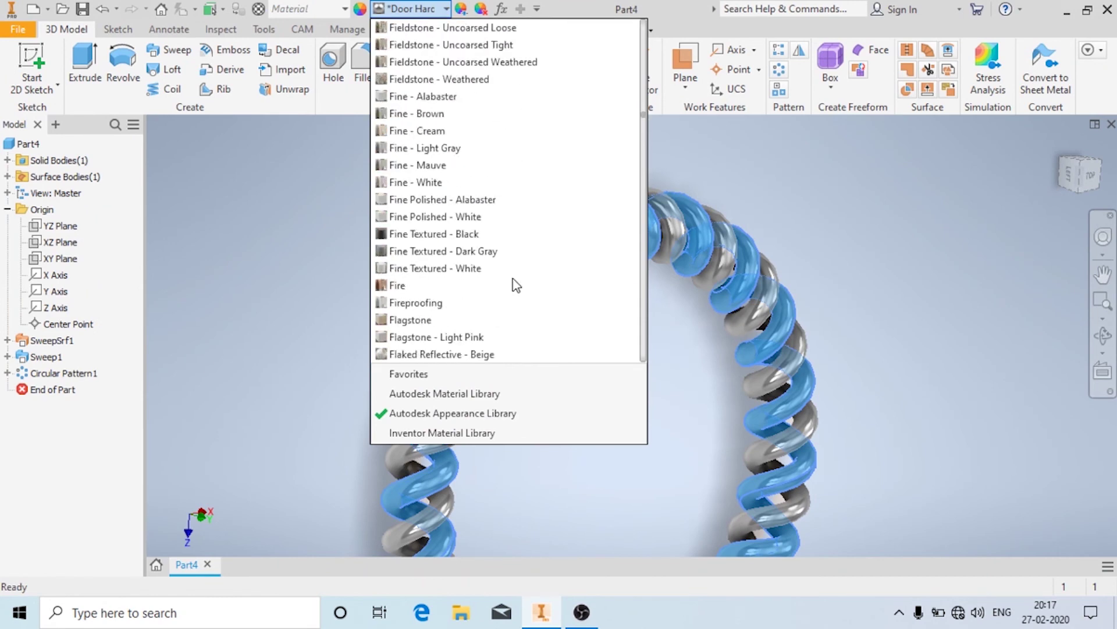
scroll(451, 299, down, 4)
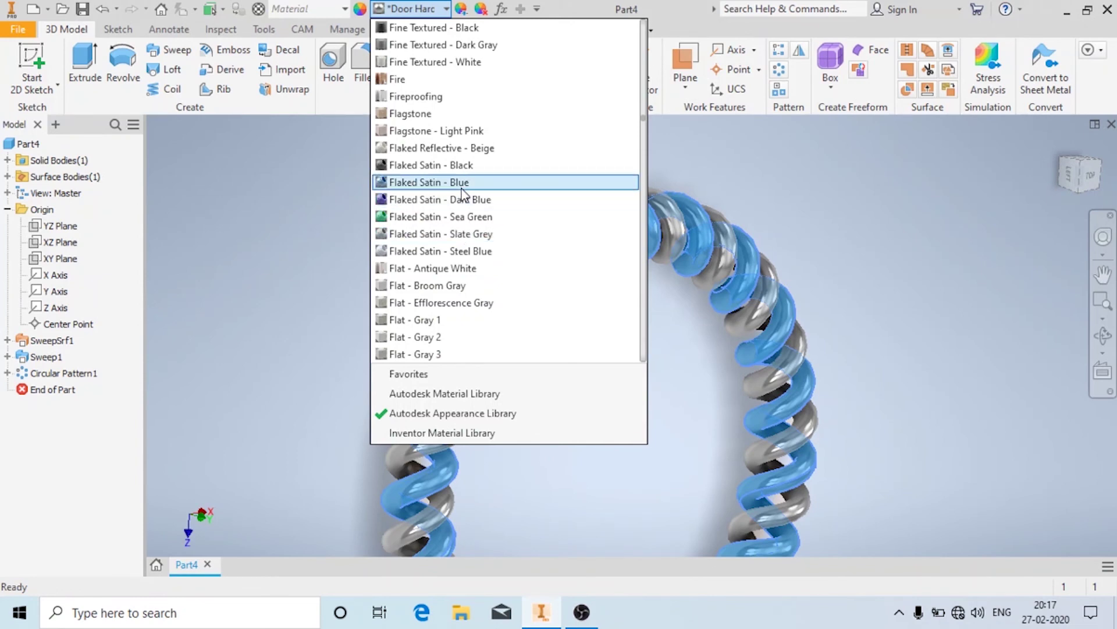
click(466, 148)
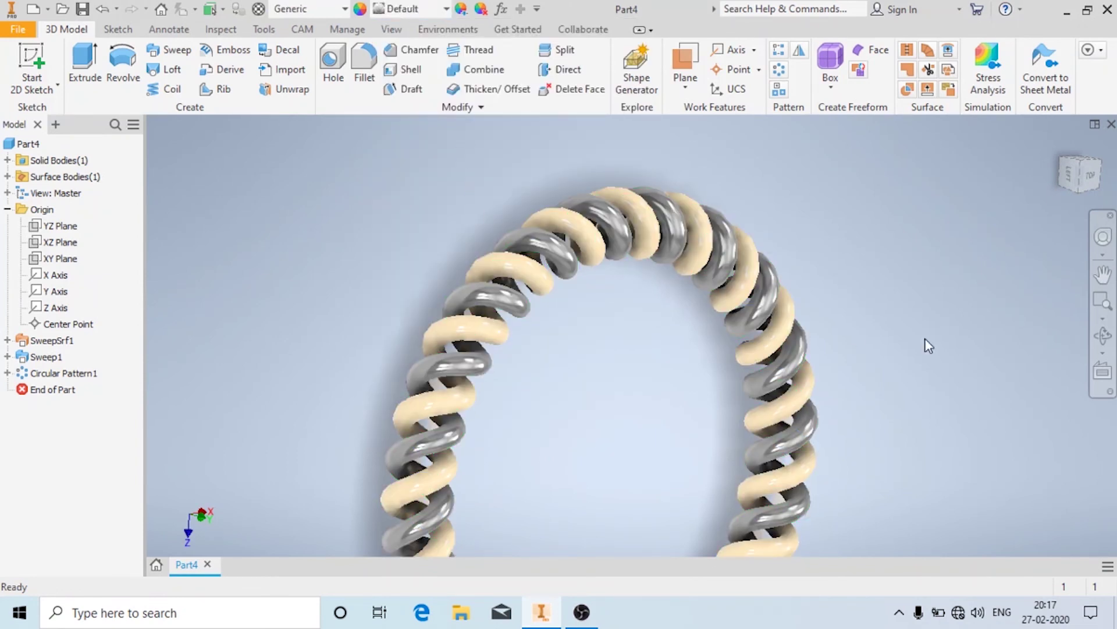
click(460, 9)
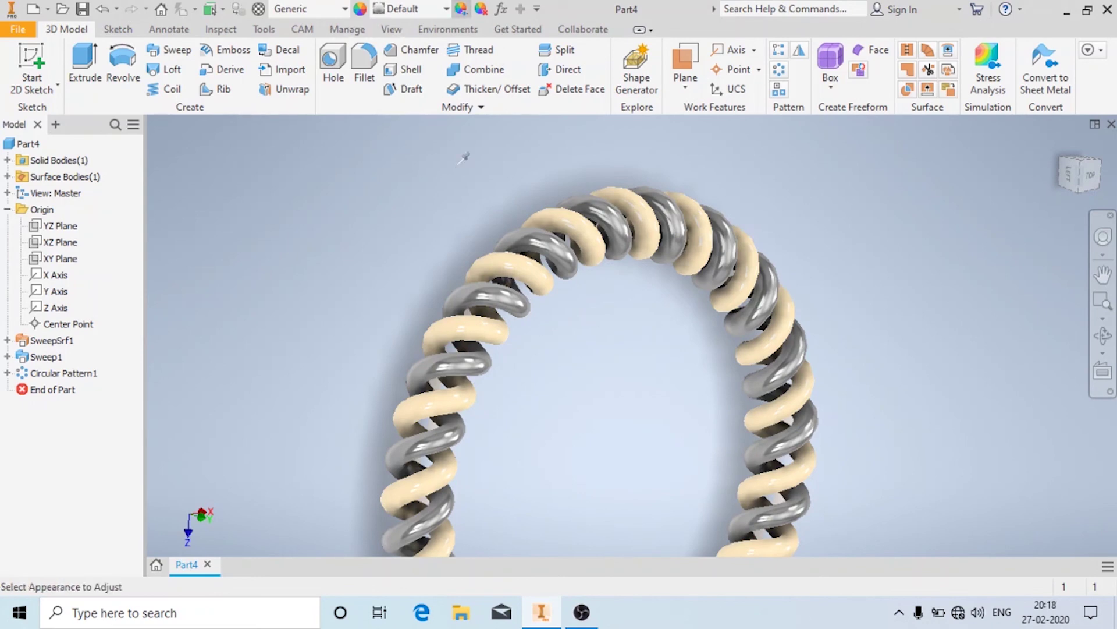
click(511, 268)
click(435, 13)
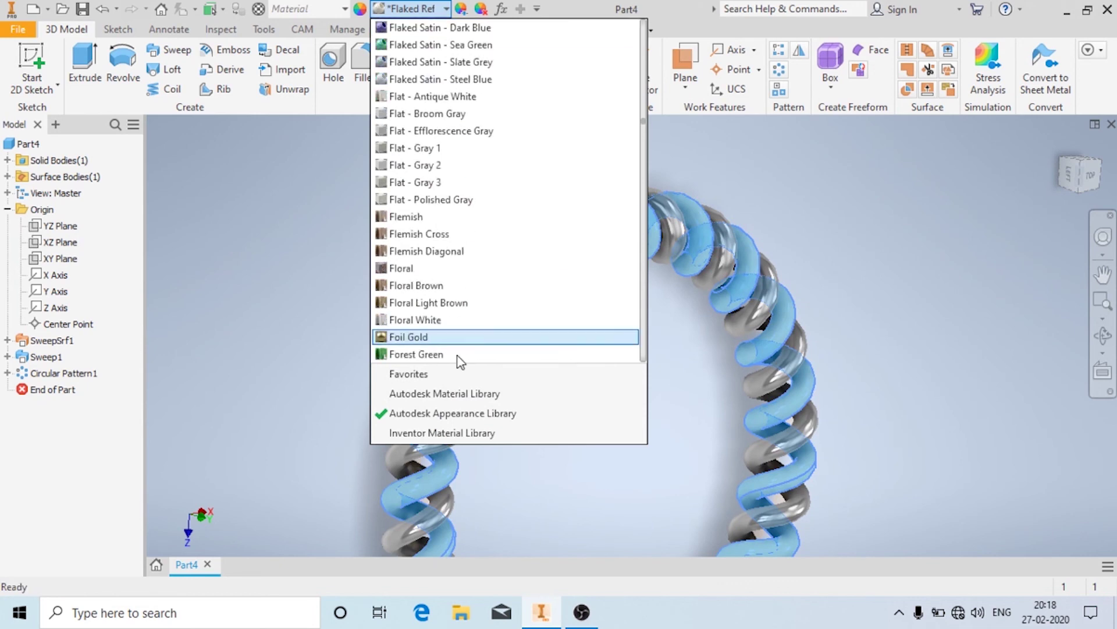
scroll(456, 357, down, 4)
scroll(472, 282, down, 3)
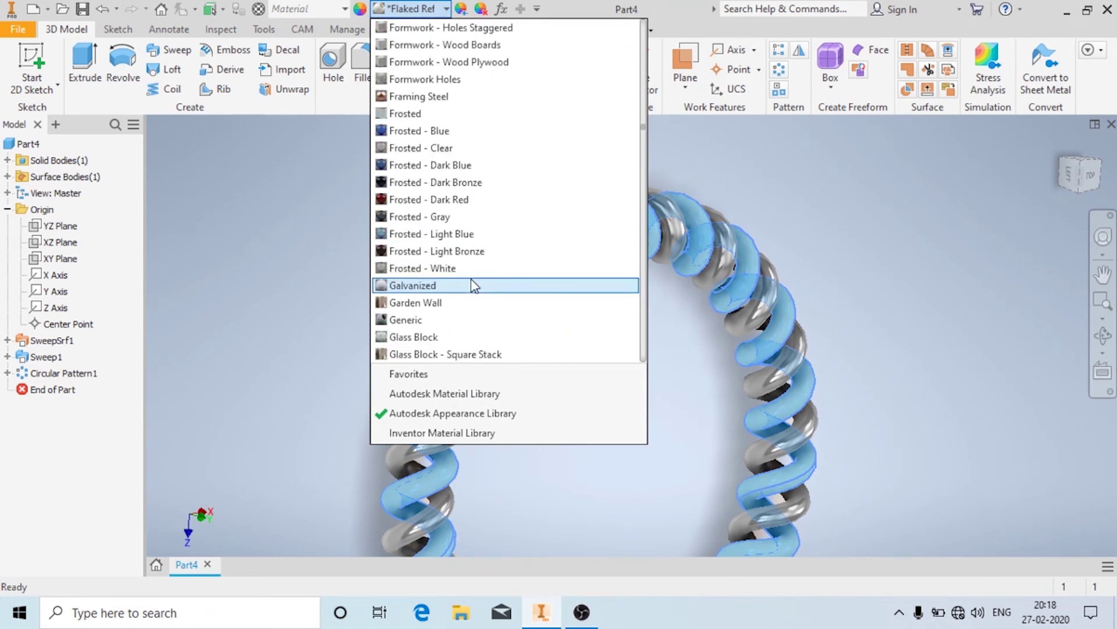
click(439, 201)
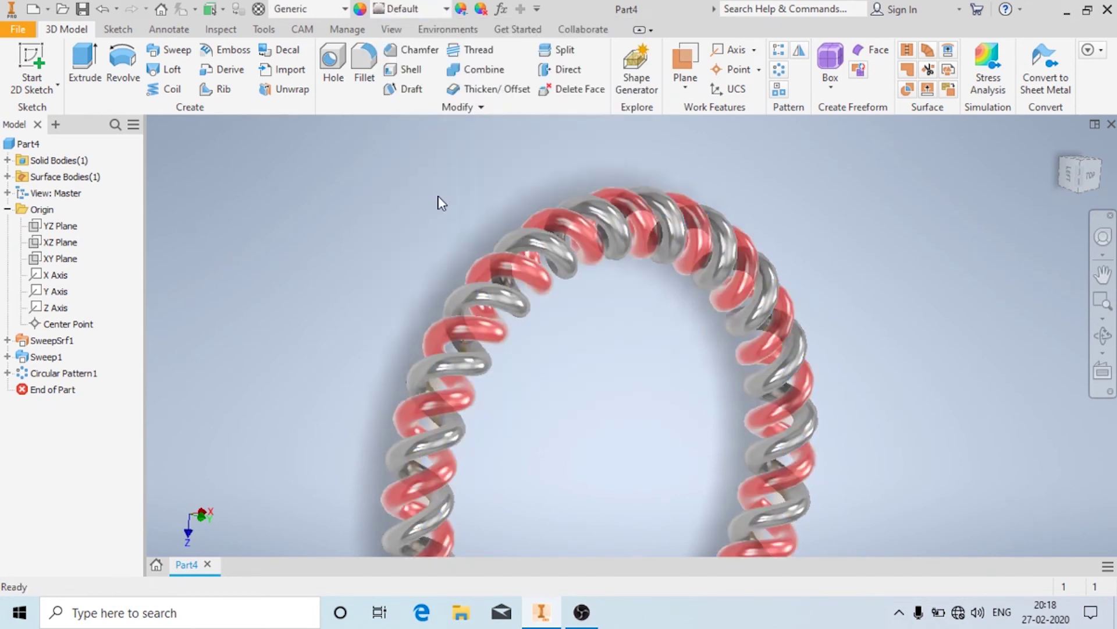
- Give the red coil the Glossy - Gold appearance instead
click(516, 256)
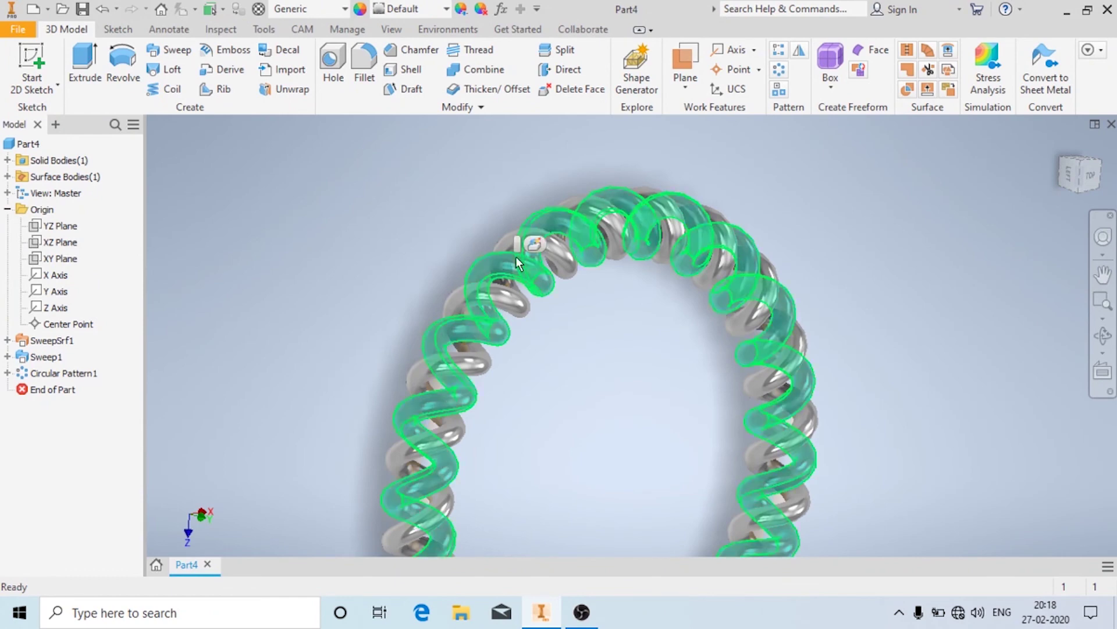
click(429, 12)
scroll(489, 262, down, 4)
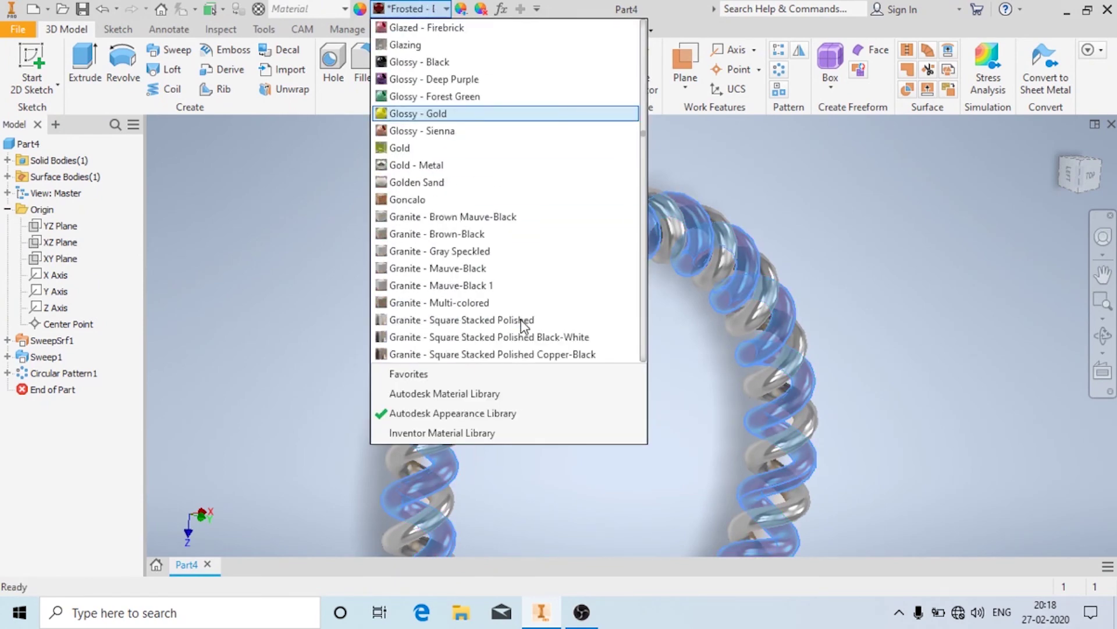
scroll(464, 134, up, 2)
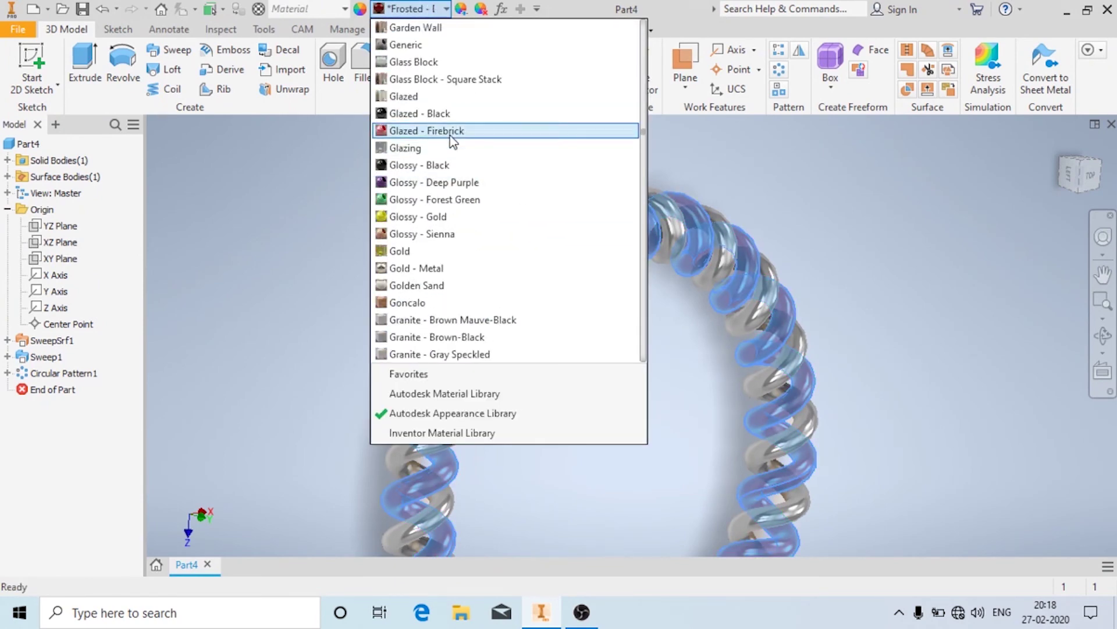
click(455, 217)
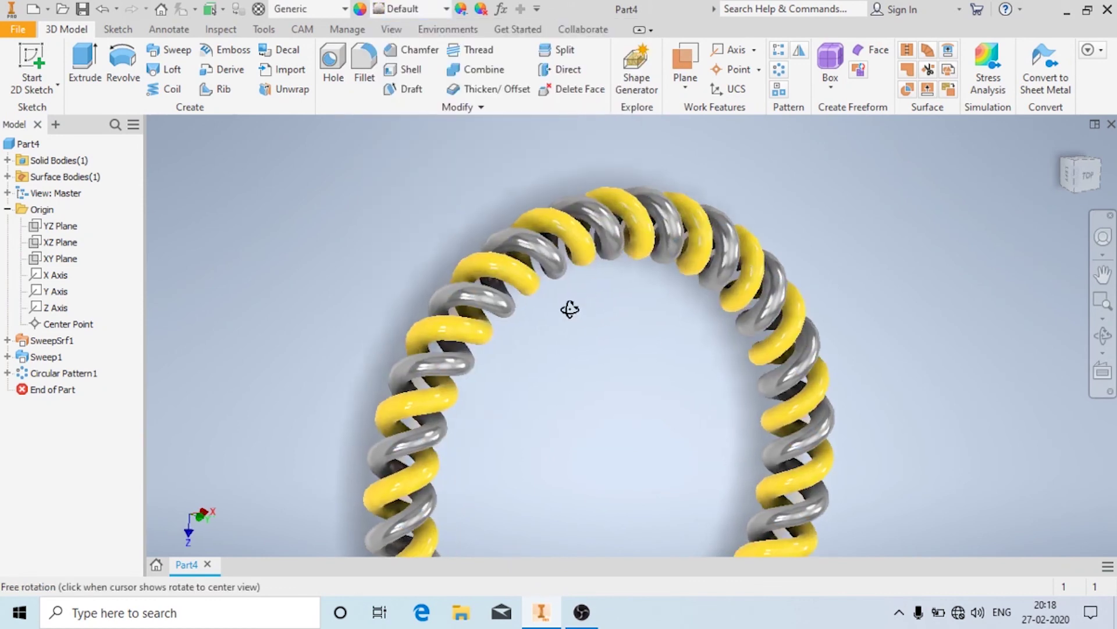
shift+middle_drag(570, 307, 463, 324)
scroll(523, 302, up, 5)
shift+middle_drag(521, 302, 490, 242)
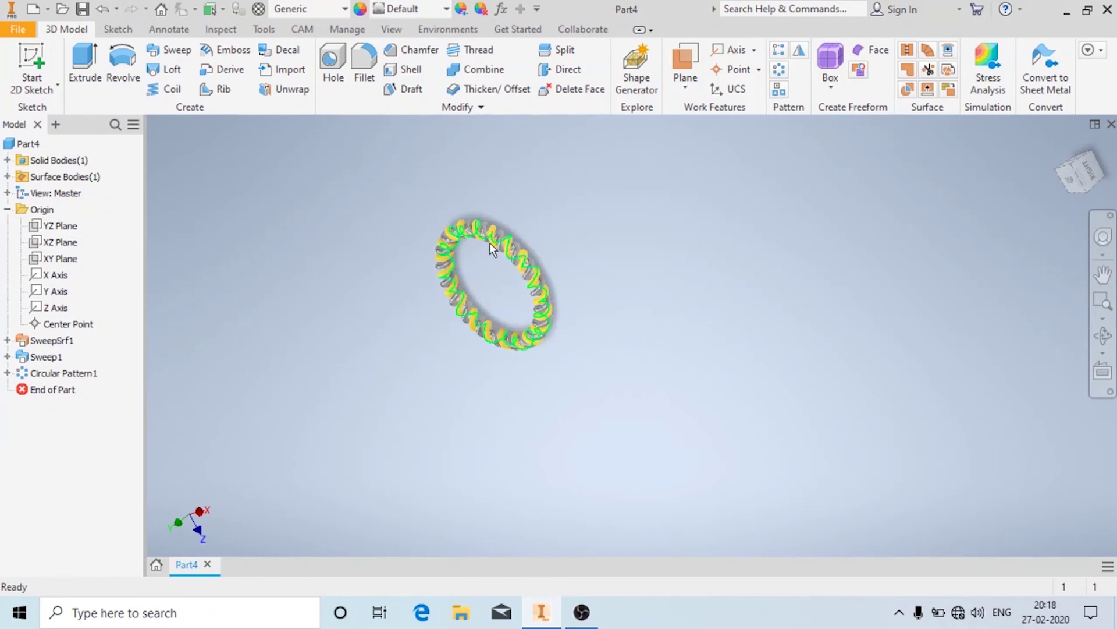
scroll(479, 254, down, 5)
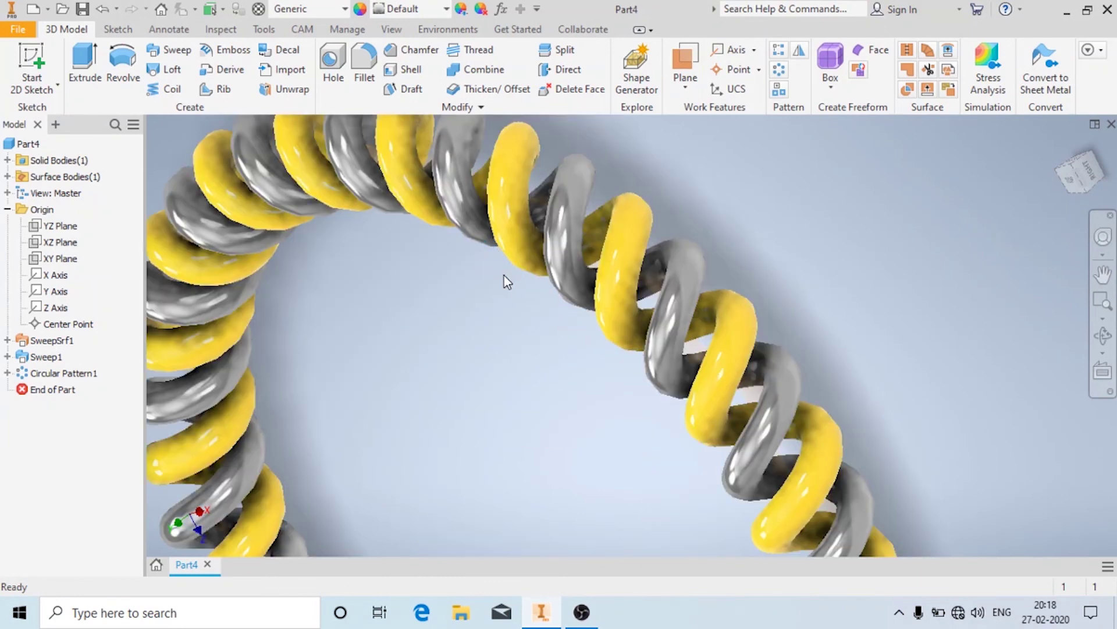
scroll(504, 276, up, 5)
shift+middle_drag(470, 282, 504, 278)
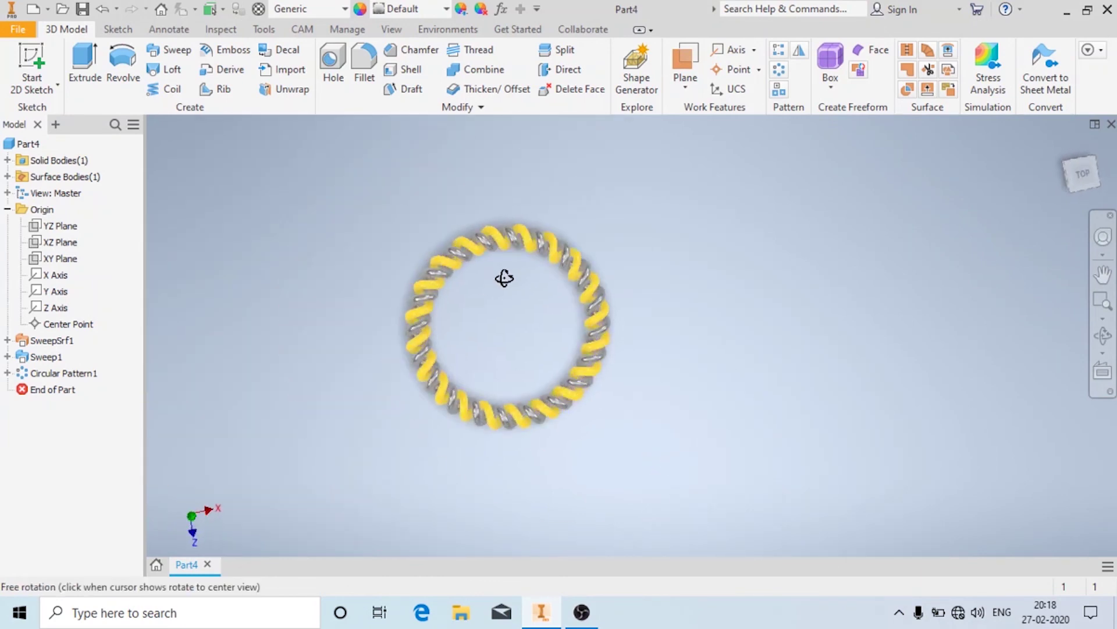
scroll(459, 256, down, 3)
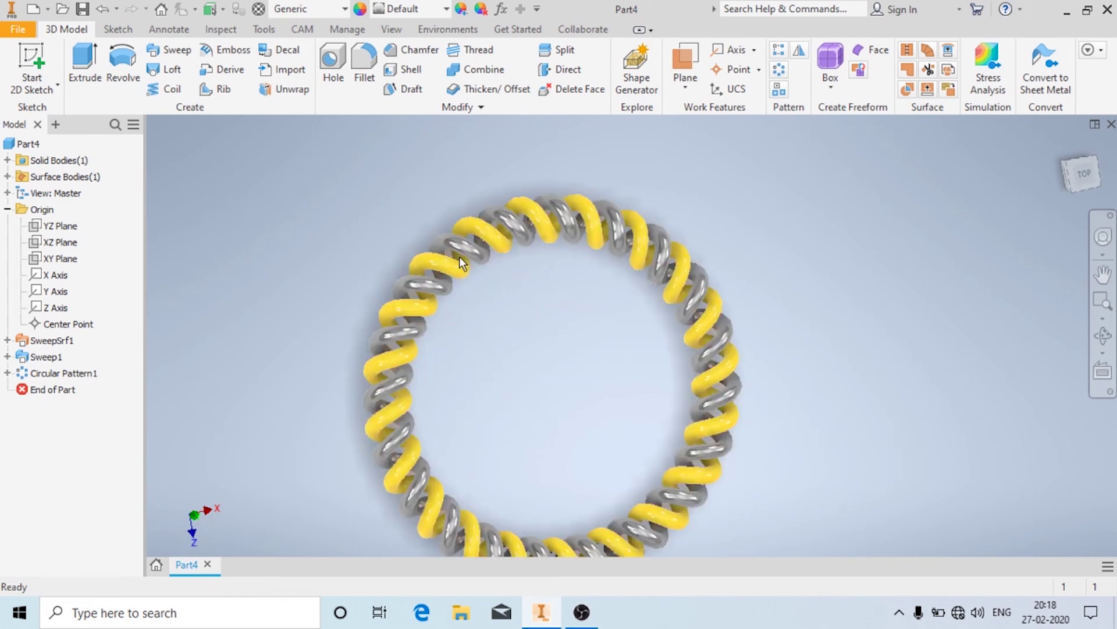
scroll(459, 256, up, 4)
shift+middle_drag(459, 256, 448, 266)
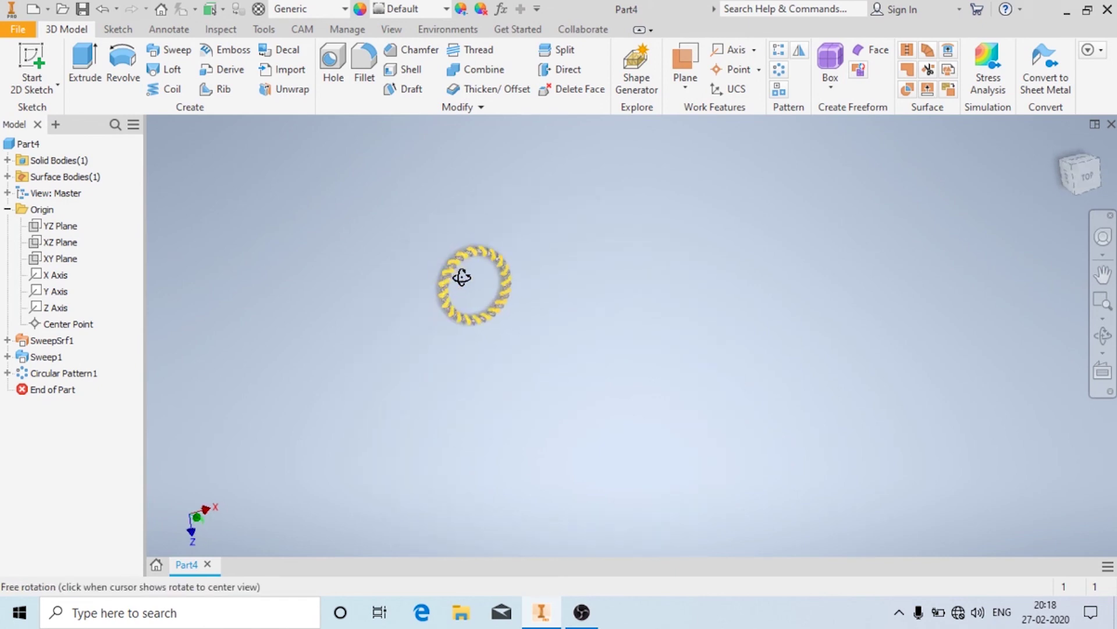
scroll(449, 267, down, 5)
scroll(356, 263, up, 2)
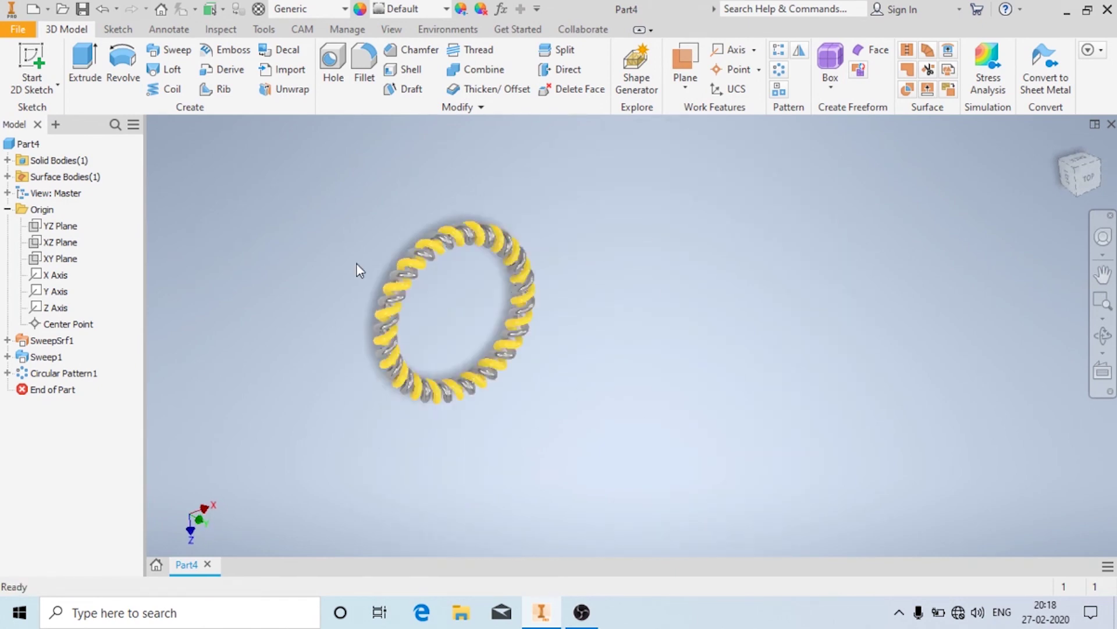
scroll(356, 263, down, 2)
scroll(356, 263, up, 2)
mouse_move(357, 263)
shift+middle_down()
mouse_move(550, 260)
mouse_move(524, 245)
shift+middle_up()
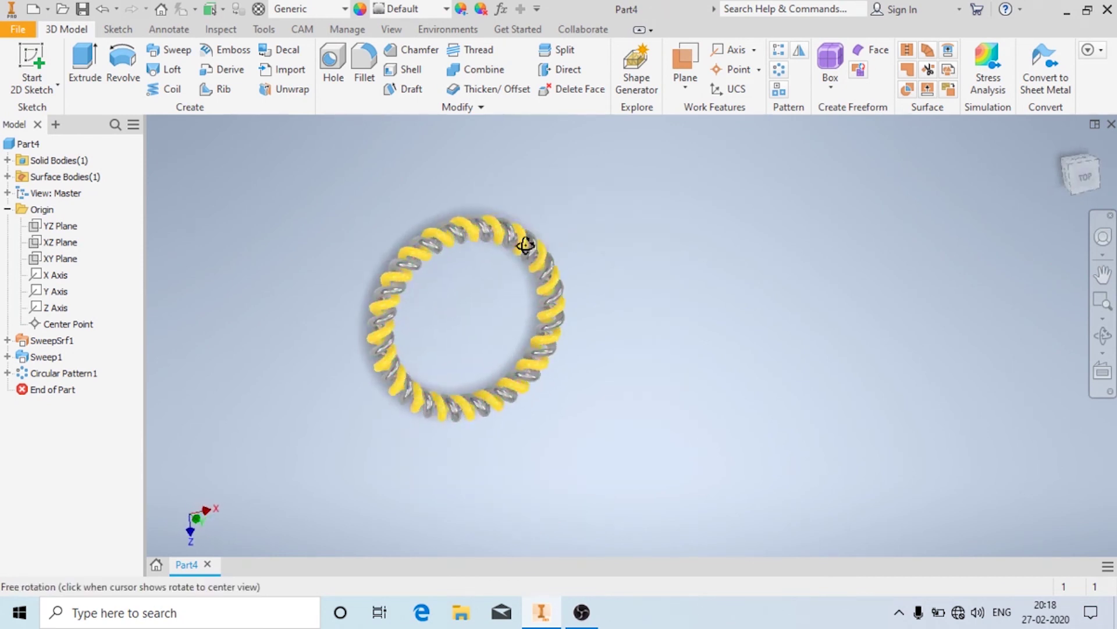